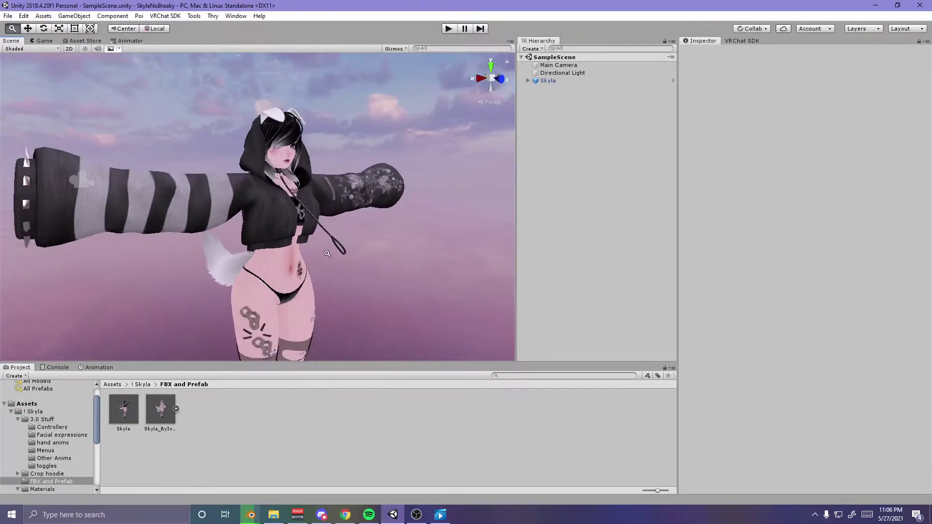
Enter play mode and dock the Animator window beside the Animation window while showing the avatar in the Scene view
{"action": "left_click_drag", "start_coordinate": [328, 254], "coordinate": [405, 138], "text": "alt"}
{"action": "scroll", "coordinate": [364, 326], "scroll_direction": "down", "scroll_amount": 3}
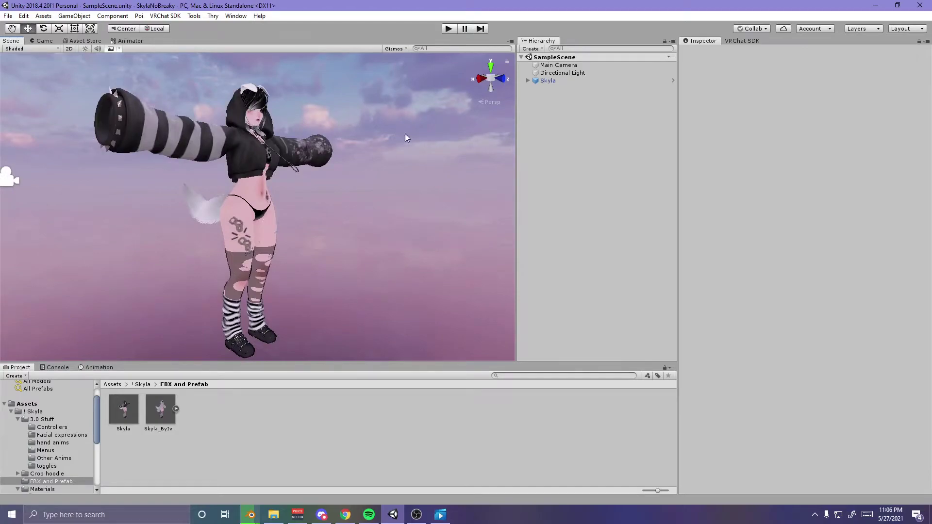
{"action": "left_click", "coordinate": [450, 30]}
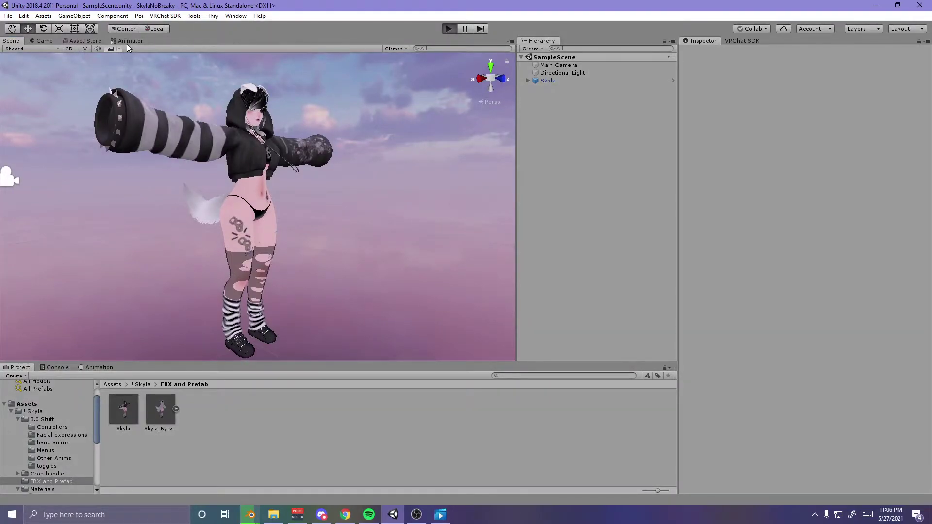
{"action": "left_click_drag", "start_coordinate": [125, 41], "coordinate": [154, 374]}
{"action": "left_click", "coordinate": [11, 40]}
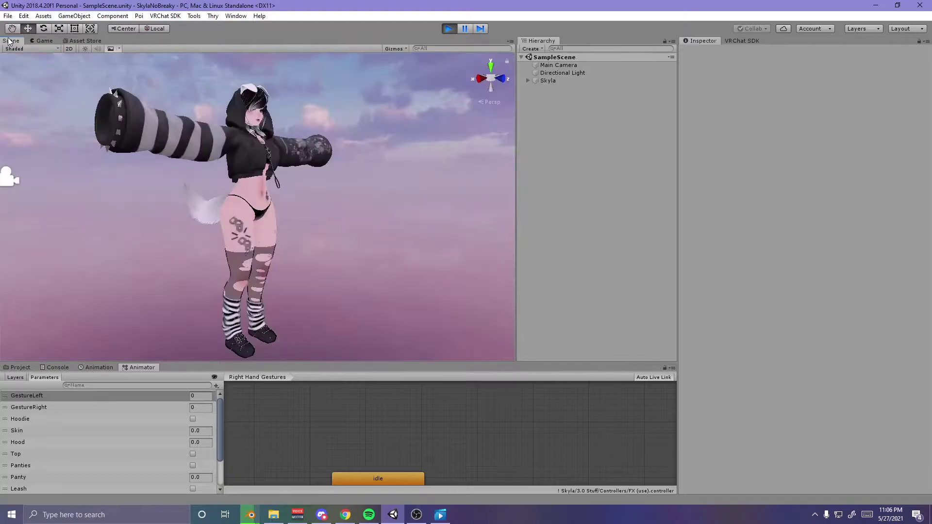
Assign the FX (use) controller from the 3.0 Stuff Controllers folder to Skyla while in play mode
{"action": "left_click", "coordinate": [18, 368]}
{"action": "left_click", "coordinate": [42, 420]}
{"action": "left_click", "coordinate": [52, 428]}
{"action": "left_click_drag", "start_coordinate": [167, 418], "coordinate": [521, 123]}
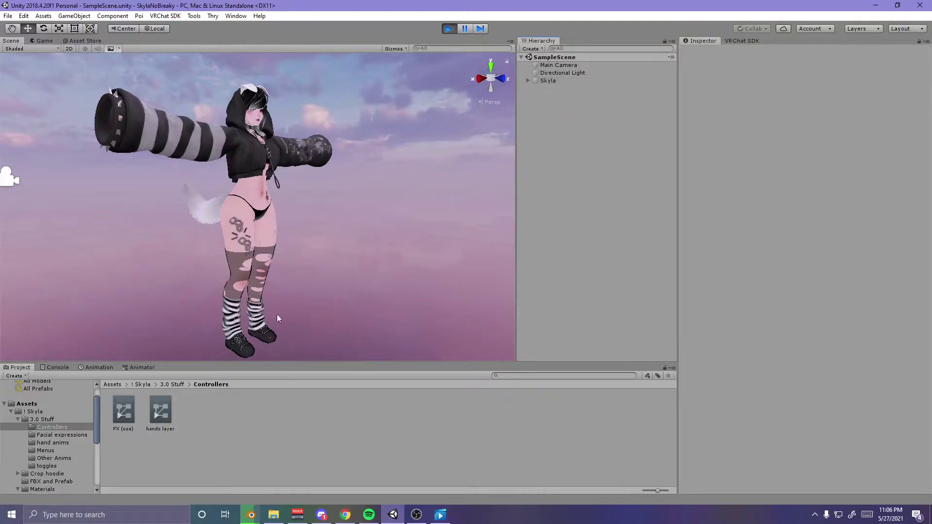
{"action": "left_click_drag", "start_coordinate": [125, 414], "coordinate": [552, 80]}
Open the blend tree of the Skin layer in the Animator
{"action": "left_click", "coordinate": [141, 367]}
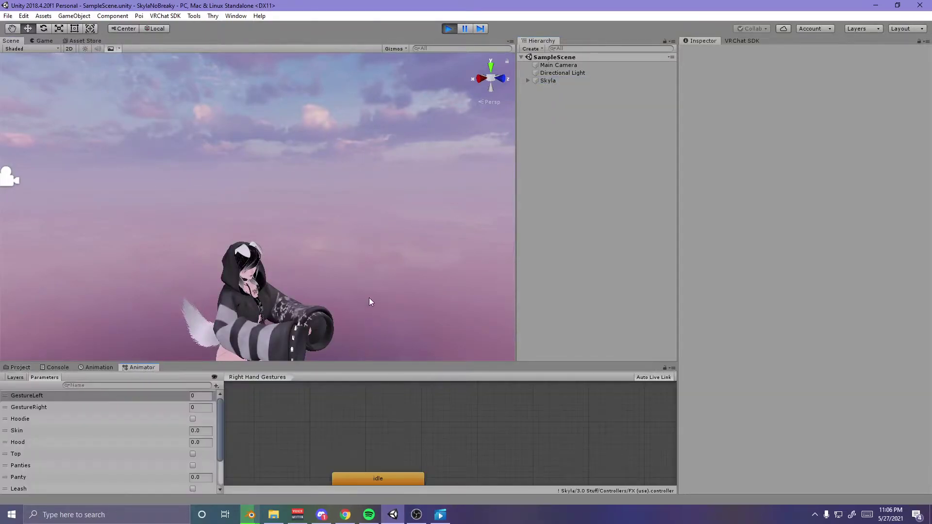
{"action": "middle_click_drag", "start_coordinate": [370, 298], "coordinate": [388, 208]}
{"action": "left_click", "coordinate": [17, 378]}
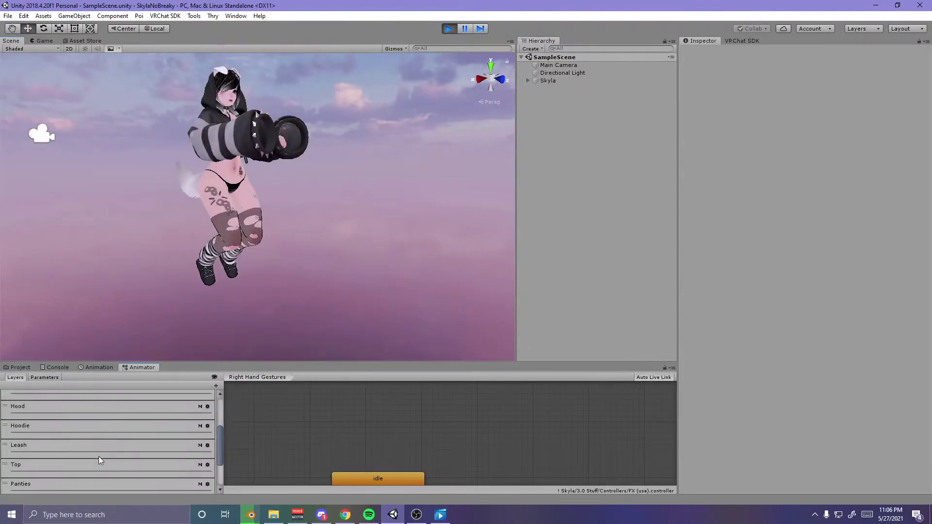
{"action": "scroll", "coordinate": [52, 416], "scroll_direction": "up", "scroll_amount": 2}
{"action": "left_click", "coordinate": [50, 418]}
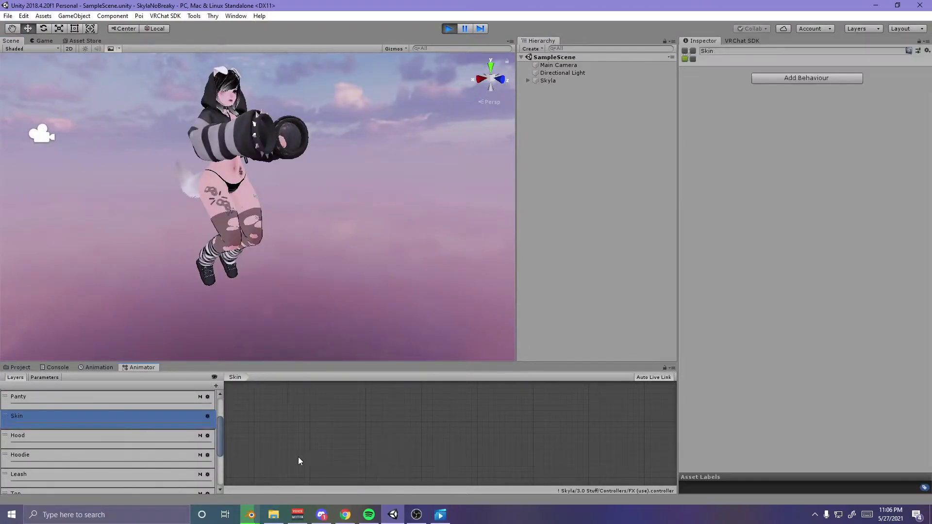
{"action": "double_click", "coordinate": [389, 432]}
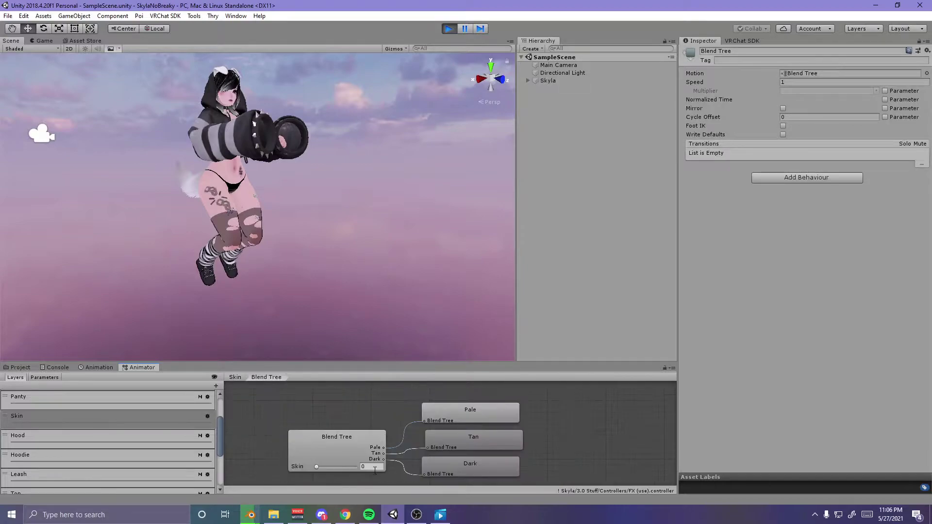
Vary the blend tree's Skin value to preview the skin tone changes on the avatar
{"action": "left_click_drag", "start_coordinate": [317, 467], "coordinate": [339, 479]}
{"action": "left_click", "coordinate": [561, 82]}
{"action": "right_click_drag", "start_coordinate": [230, 260], "coordinate": [298, 242], "text": "alt"}
{"action": "mouse_move", "coordinate": [339, 467]}
{"action": "left_mouse_down"}
{"action": "mouse_move", "coordinate": [324, 465]}
{"action": "mouse_move", "coordinate": [354, 472]}
{"action": "mouse_move", "coordinate": [322, 473]}
{"action": "mouse_move", "coordinate": [342, 475]}
{"action": "left_mouse_up"}
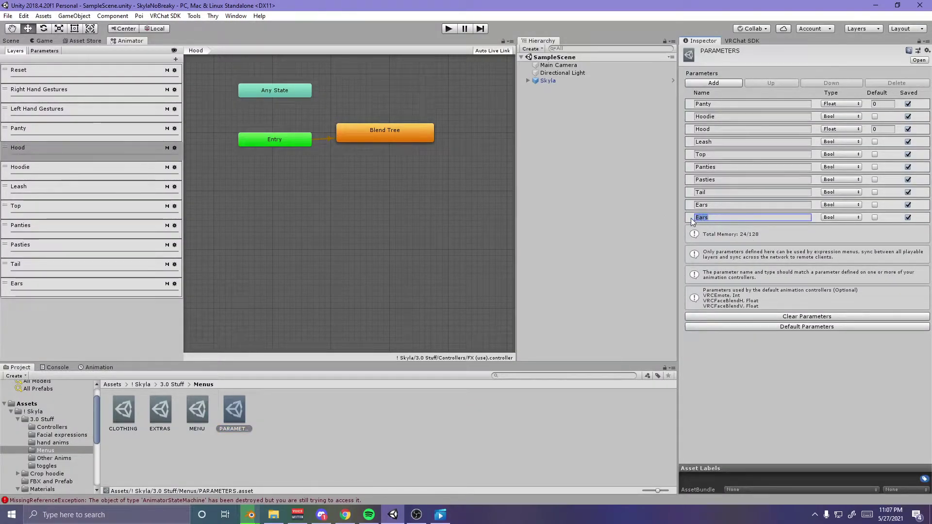
Rename the last expression parameter in PARAMETERS to Skin and set its type to Float
{"action": "type", "text": "Skin"}
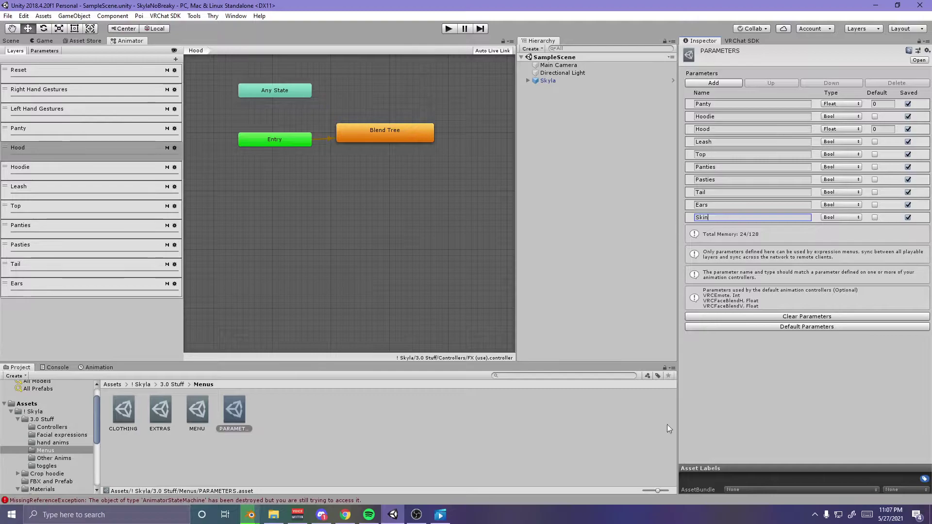
{"action": "left_click", "coordinate": [841, 217]}
{"action": "left_click", "coordinate": [844, 240]}
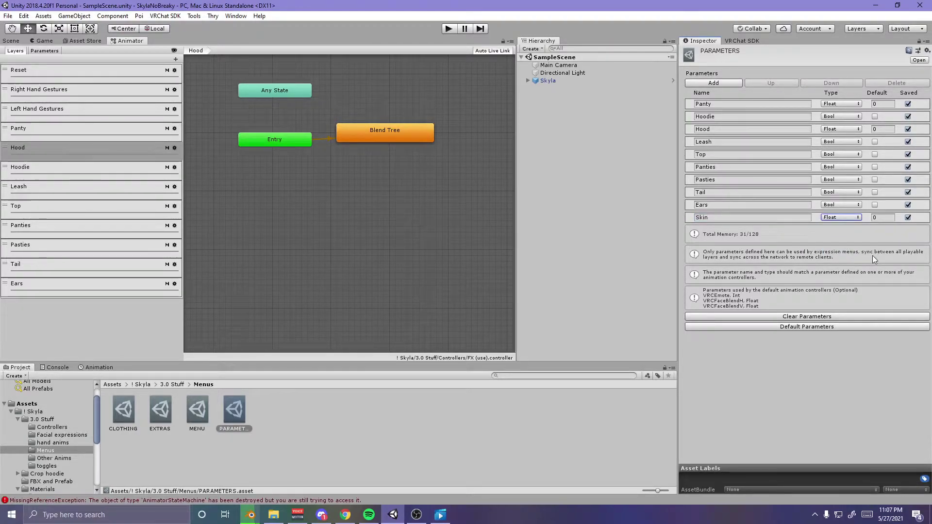
Add a Float parameter named Skin to the FX (use) animator controller
{"action": "left_click", "coordinate": [55, 51]}
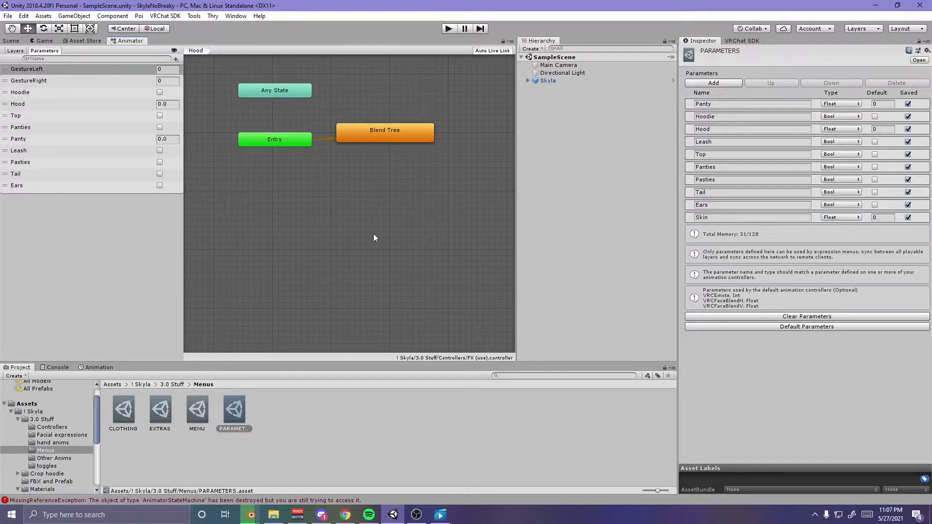
{"action": "left_click", "coordinate": [176, 59]}
{"action": "left_click", "coordinate": [207, 73]}
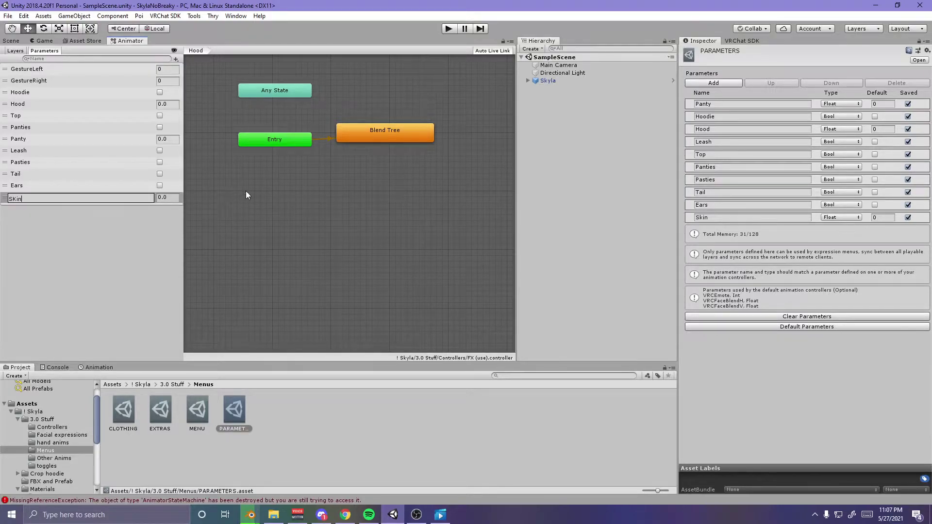
{"action": "type", "text": "Skin"}
{"action": "key", "text": "Return"}
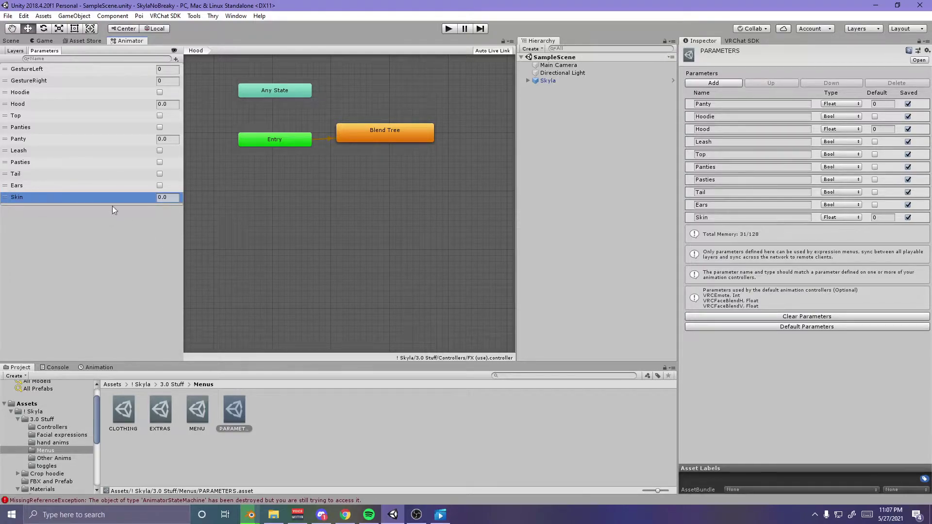
Add an animator layer named SKinTone and set its weight to 1
{"action": "left_click", "coordinate": [15, 51]}
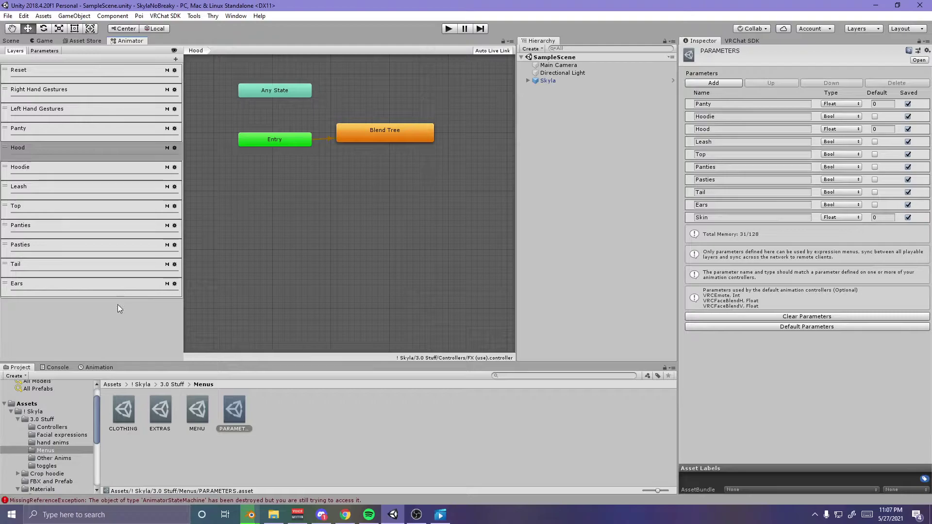
{"action": "left_click", "coordinate": [192, 85]}
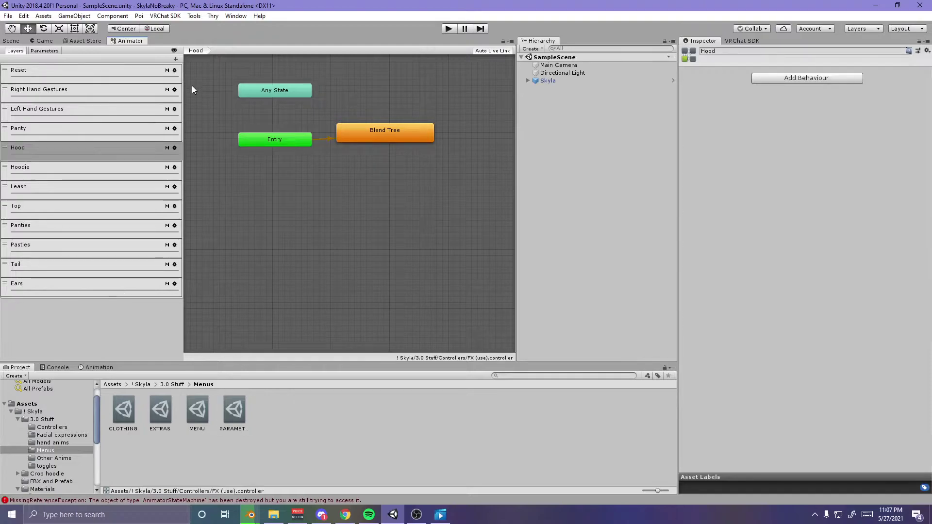
{"action": "left_click", "coordinate": [176, 59]}
{"action": "type", "text": "SKinTone"}
{"action": "key", "text": "Return"}
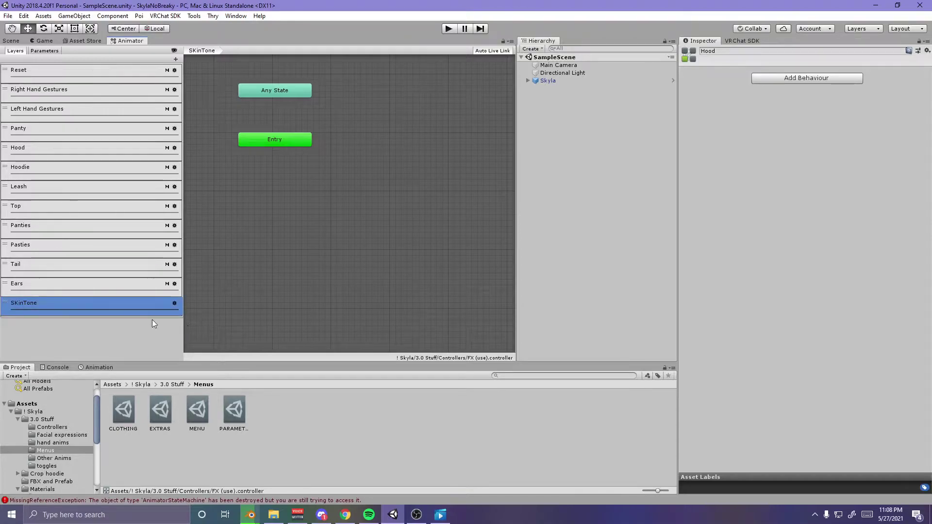
{"action": "left_click", "coordinate": [174, 303]}
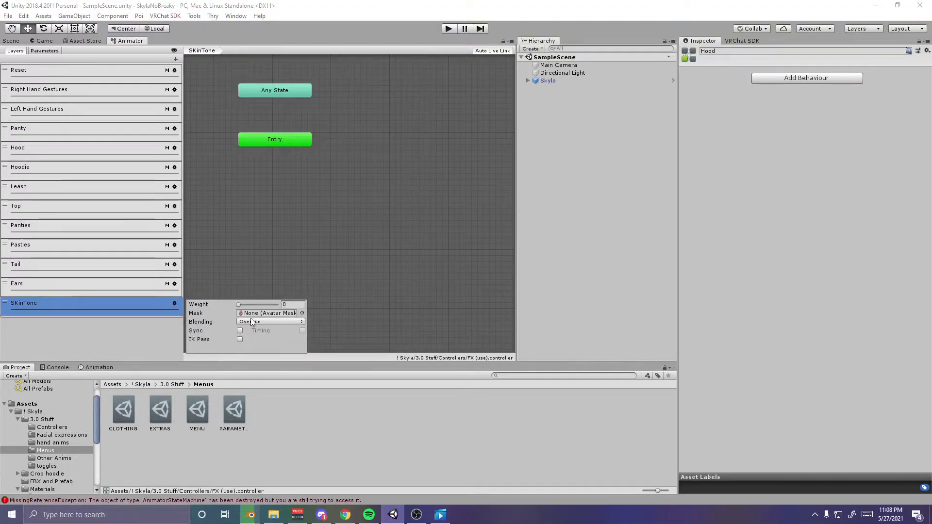
{"action": "left_click", "coordinate": [434, 328]}
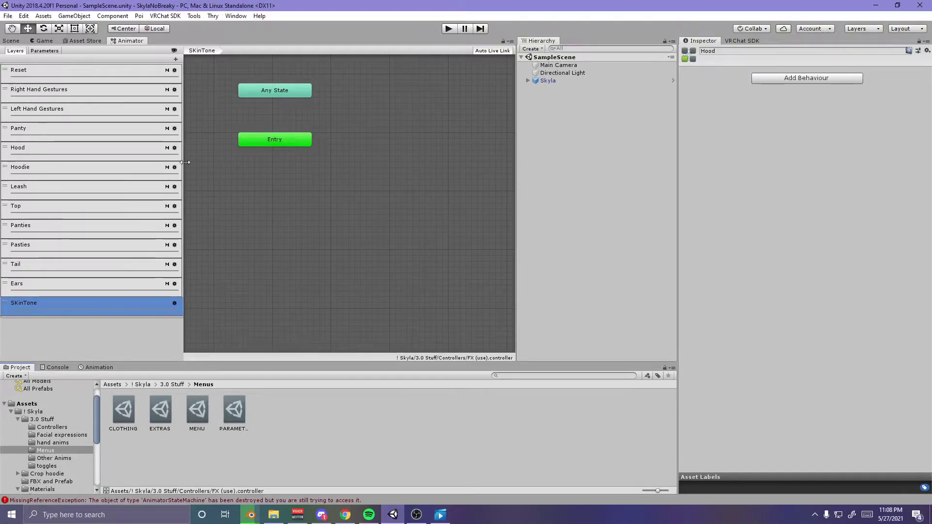
Examine the states of the Right Hand Gestures layer and check the SKinTone layer's settings
{"action": "left_click", "coordinate": [80, 89]}
{"action": "scroll", "coordinate": [429, 175], "scroll_direction": "down", "scroll_amount": 1}
{"action": "middle_click_drag", "start_coordinate": [429, 176], "coordinate": [302, 247]}
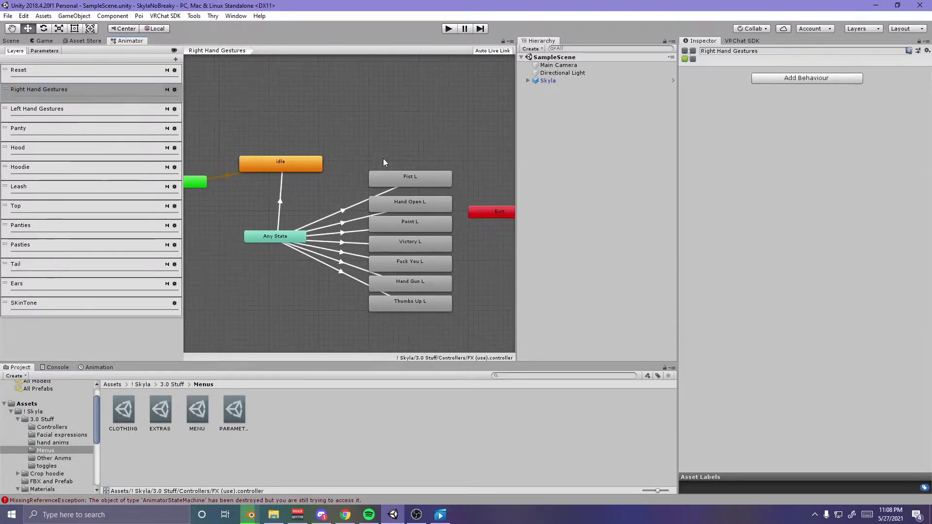
{"action": "left_click_drag", "start_coordinate": [381, 148], "coordinate": [482, 342]}
{"action": "left_click", "coordinate": [481, 342]}
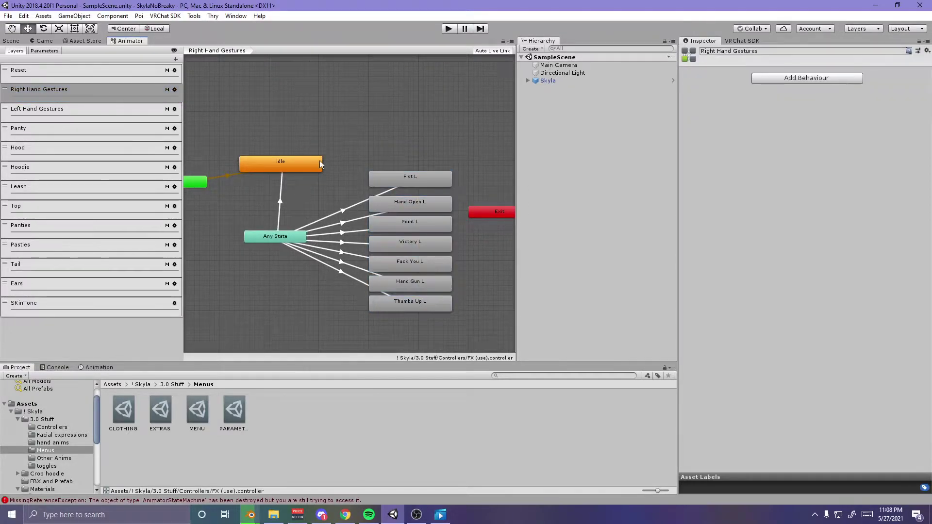
{"action": "left_click", "coordinate": [175, 304]}
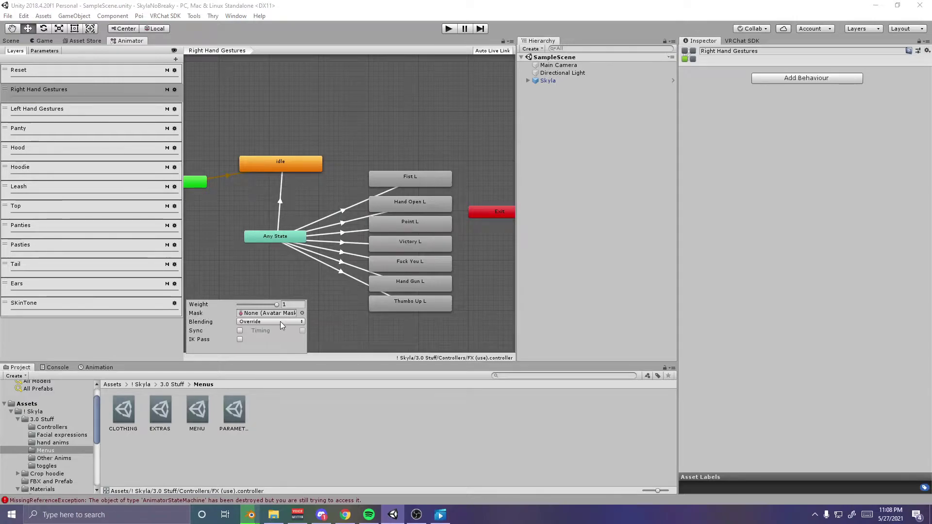
{"action": "left_click", "coordinate": [351, 332]}
{"action": "right_click", "coordinate": [369, 290]}
{"action": "left_click", "coordinate": [316, 287]}
Create a state from a new blend tree in the SKinTone layer and place it beside Entry
{"action": "left_click", "coordinate": [121, 302]}
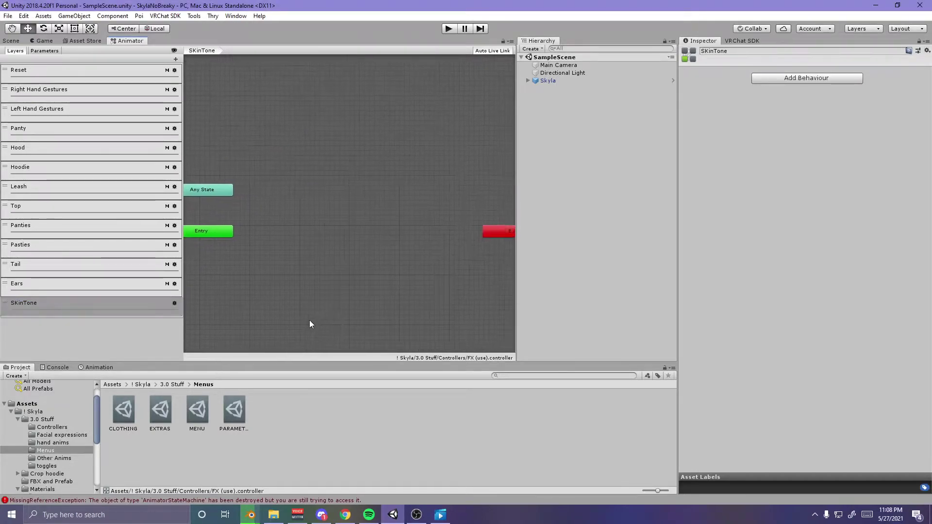
{"action": "right_click", "coordinate": [284, 214]}
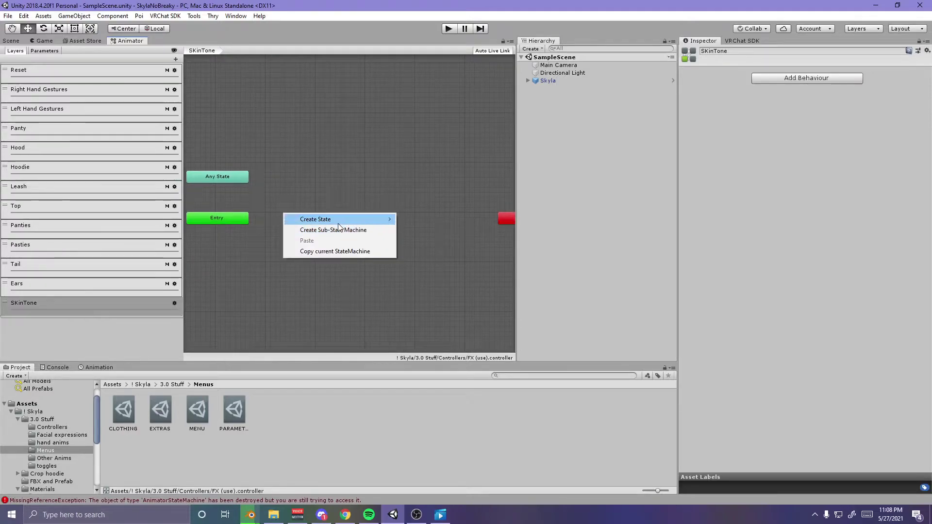
{"action": "mouse_move", "coordinate": [340, 219]}
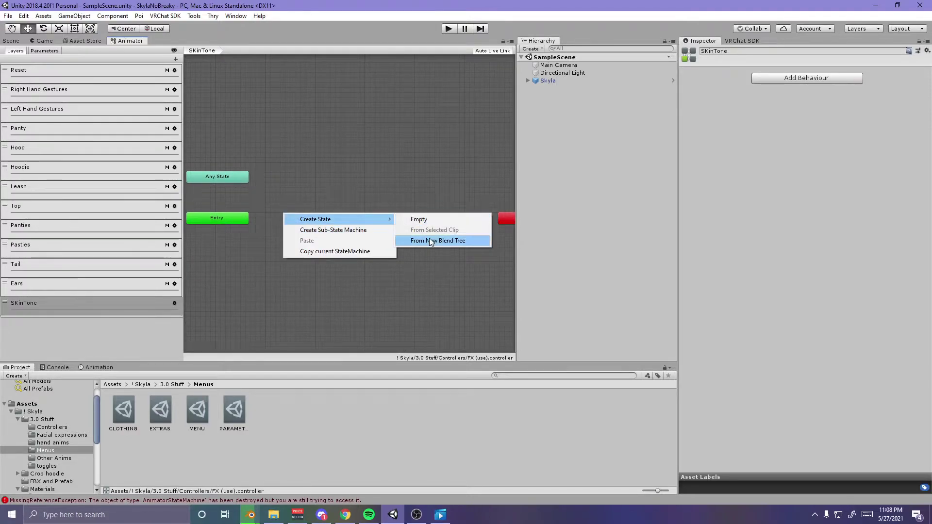
{"action": "left_click", "coordinate": [428, 241]}
{"action": "left_click_drag", "start_coordinate": [327, 222], "coordinate": [334, 217]}
{"action": "left_click", "coordinate": [357, 270]}
{"action": "right_click", "coordinate": [378, 296]}
{"action": "left_click", "coordinate": [404, 277]}
Show the avatar in the Scene view and assign the FX (use) controller from the Controllers folder to Skyla
{"action": "left_click", "coordinate": [90, 367]}
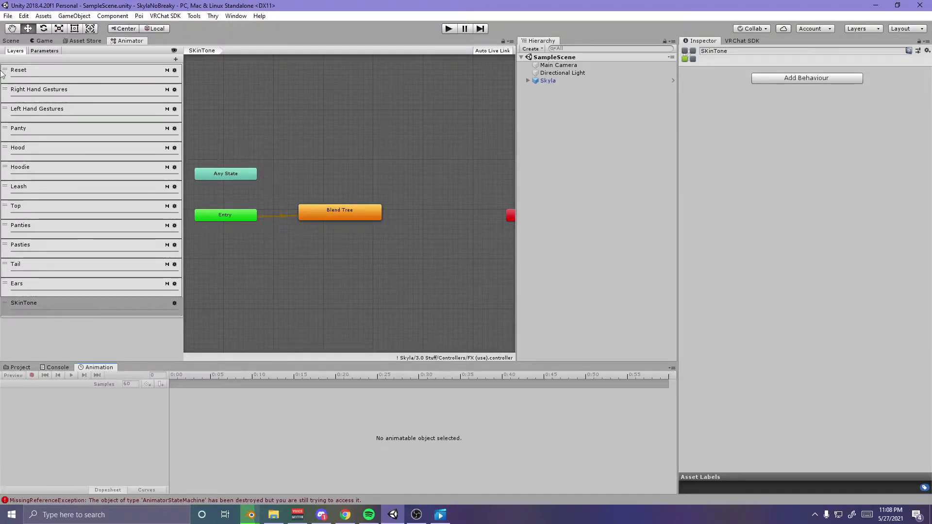
{"action": "left_click", "coordinate": [11, 41]}
{"action": "scroll", "coordinate": [354, 238], "scroll_direction": "up", "scroll_amount": 4}
{"action": "middle_click_drag", "start_coordinate": [354, 238], "coordinate": [338, 237]}
{"action": "scroll", "coordinate": [340, 226], "scroll_direction": "down", "scroll_amount": 5}
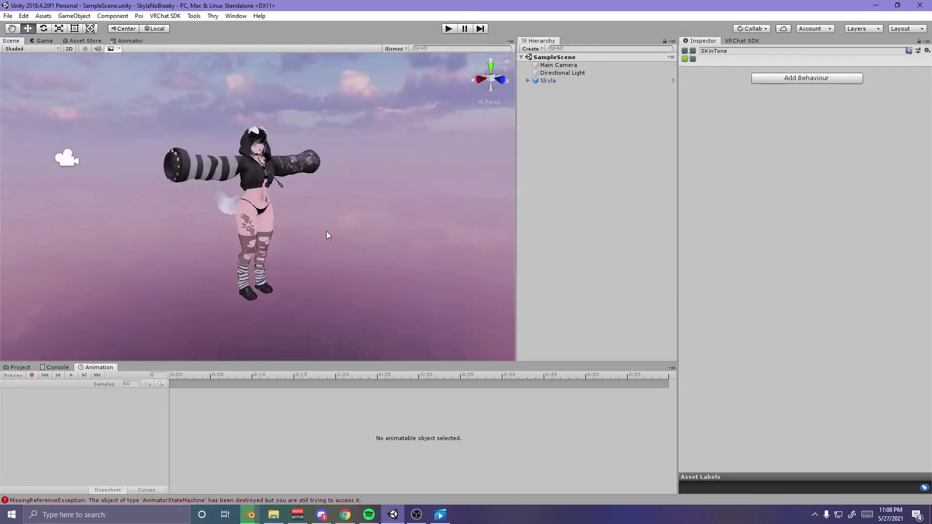
{"action": "left_click", "coordinate": [19, 368]}
{"action": "left_click", "coordinate": [63, 422]}
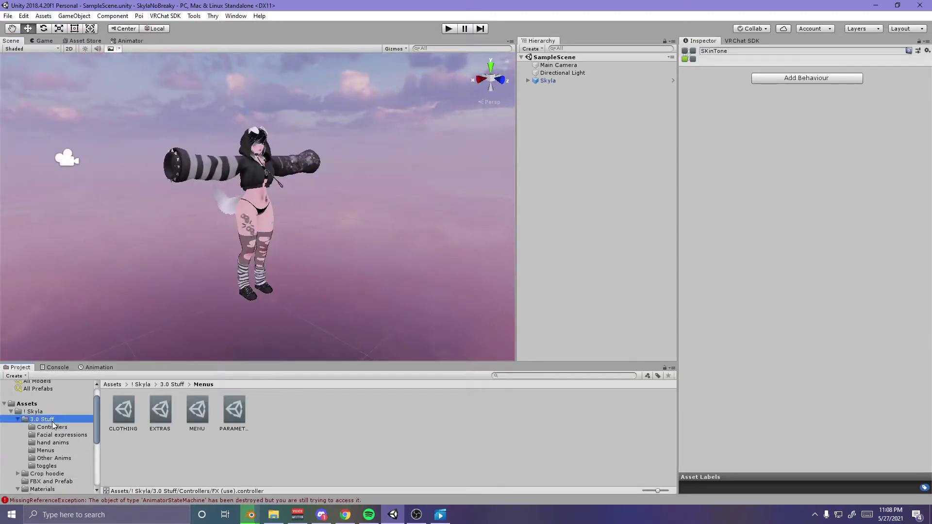
{"action": "left_click", "coordinate": [91, 428]}
{"action": "left_click_drag", "start_coordinate": [122, 419], "coordinate": [544, 85]}
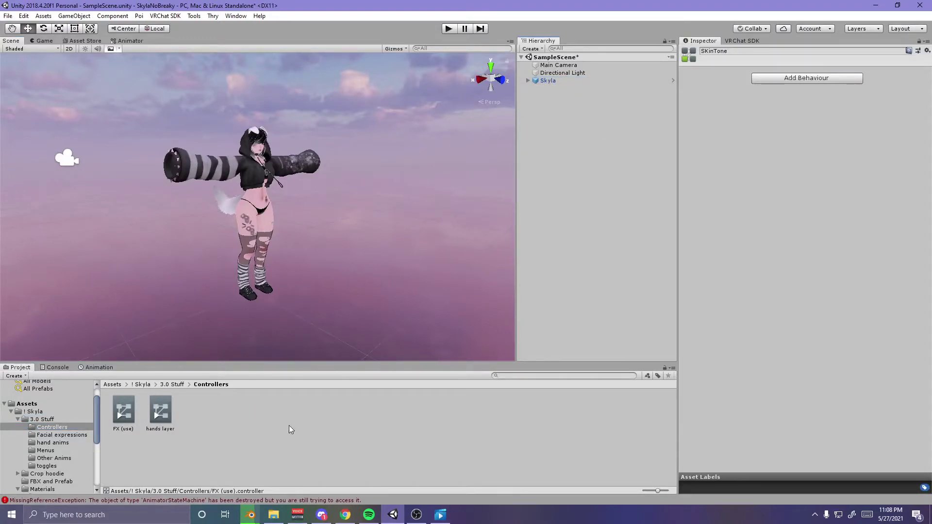
{"action": "left_click", "coordinate": [548, 80]}
{"action": "left_click", "coordinate": [193, 343]}
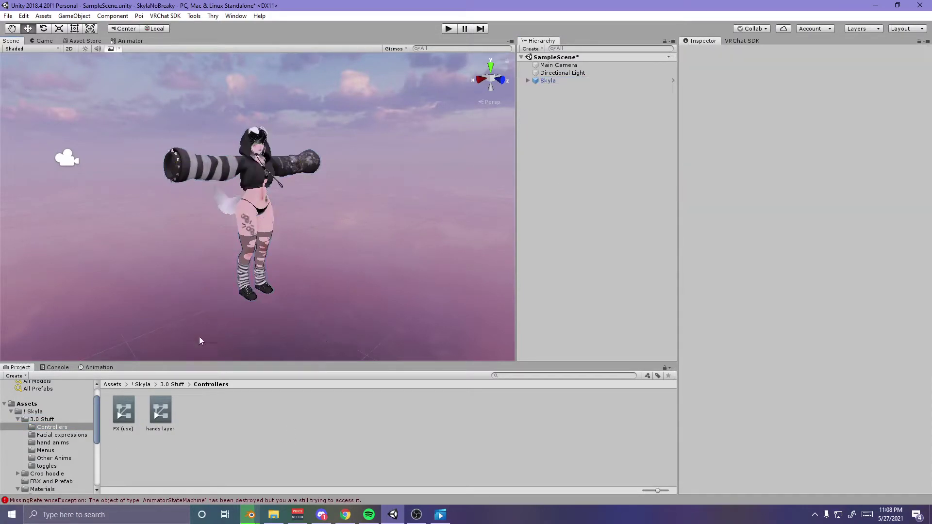
Create a new animation clip named Tan for Skyla in the Controllers folder
{"action": "left_click", "coordinate": [98, 367]}
{"action": "left_click", "coordinate": [559, 81]}
{"action": "left_click", "coordinate": [16, 385]}
{"action": "left_click", "coordinate": [30, 382]}
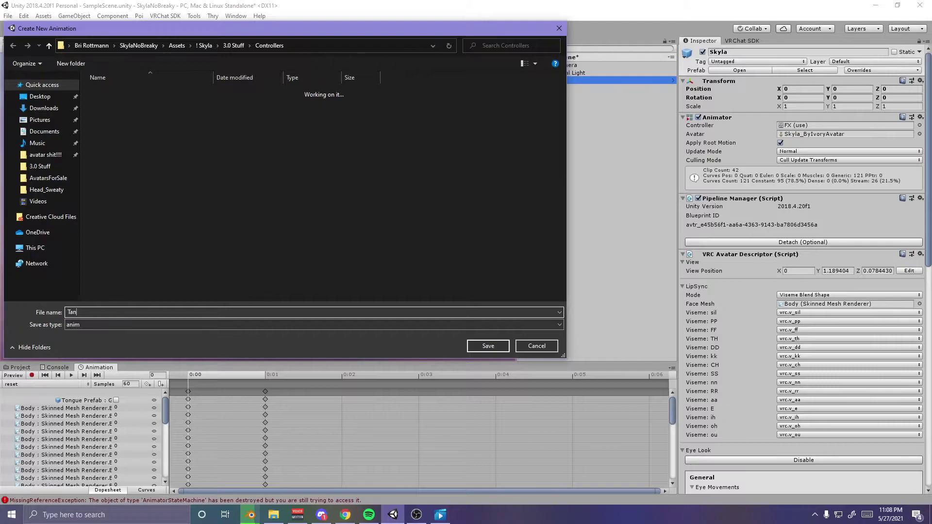
{"action": "key", "text": "Return"}
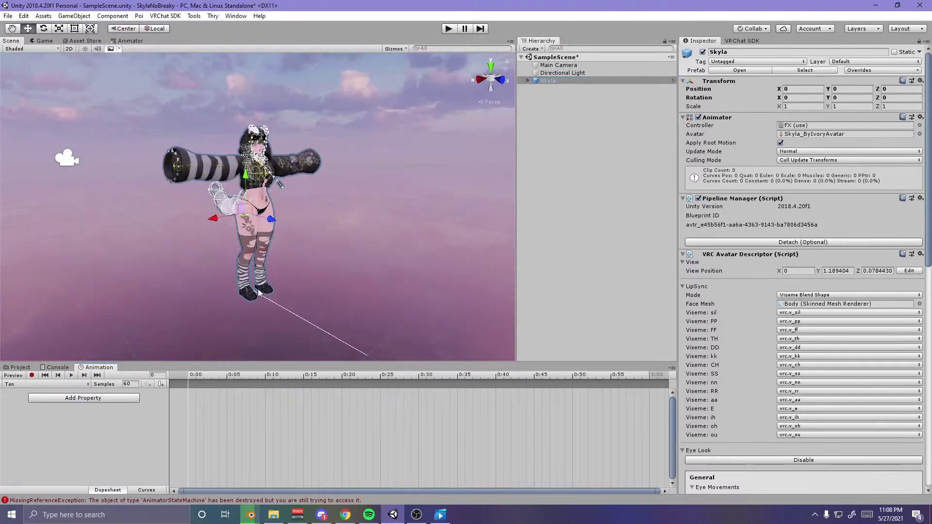
{"action": "right_click_drag", "start_coordinate": [287, 237], "coordinate": [285, 245]}
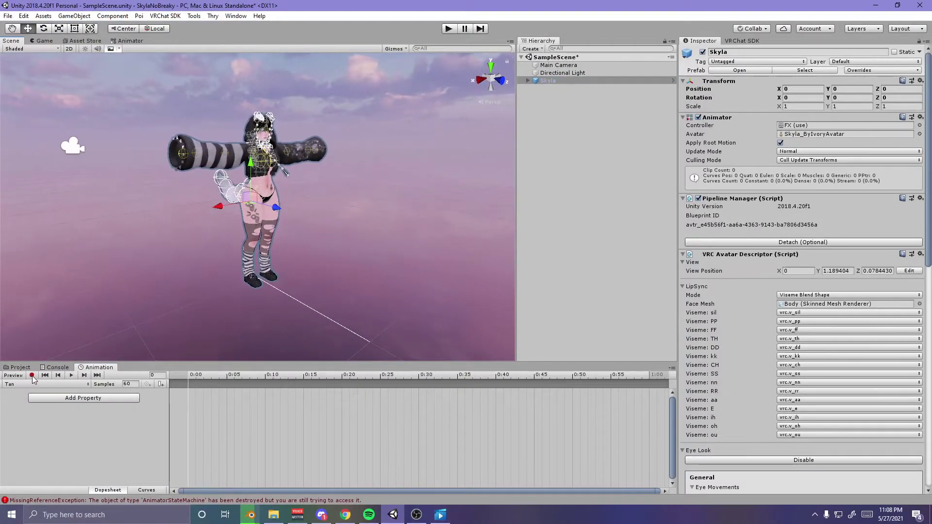
Duplicate the Skyla avatar in the scene and deactivate the original
{"action": "left_click", "coordinate": [587, 82]}
{"action": "key", "text": "ctrl+d"}
{"action": "left_click", "coordinate": [594, 140]}
{"action": "left_click", "coordinate": [553, 88]}
{"action": "left_click", "coordinate": [585, 81]}
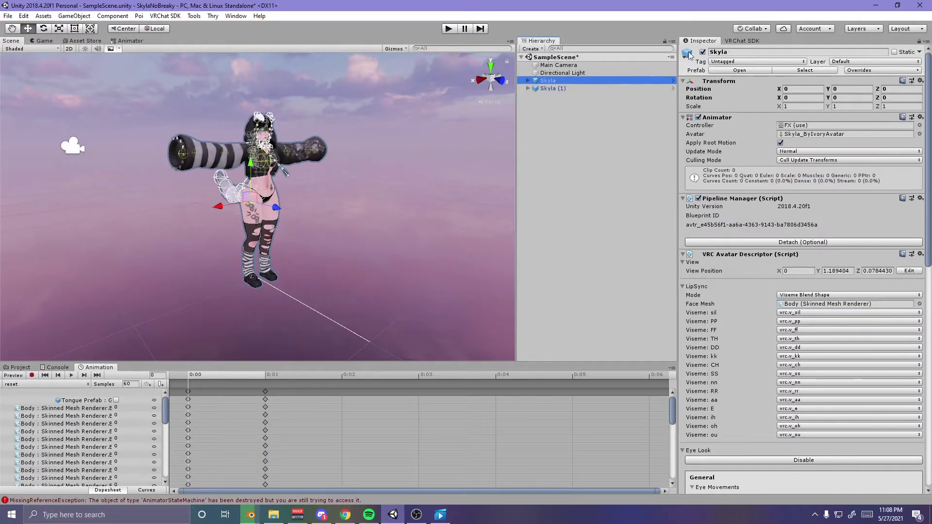
{"action": "left_click", "coordinate": [589, 138]}
{"action": "left_click", "coordinate": [549, 88]}
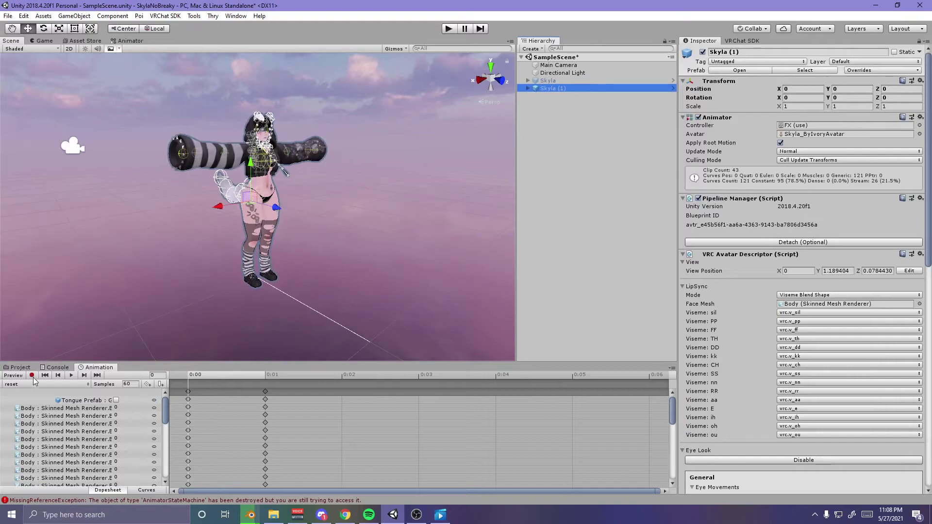
Start recording the Tan clip on the duplicated Skyla avatar and show the BodyMats materials folder
{"action": "left_click", "coordinate": [17, 384]}
{"action": "left_click", "coordinate": [19, 346]}
{"action": "left_click", "coordinate": [20, 367]}
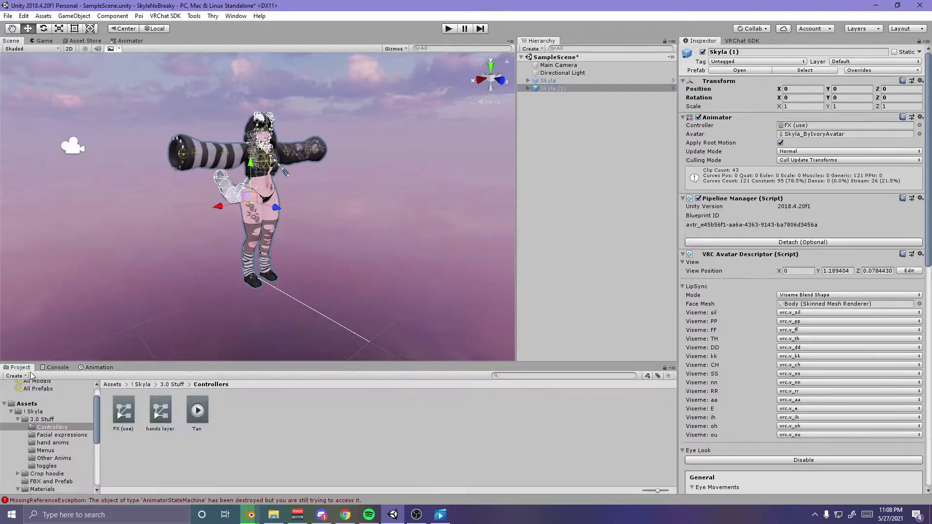
{"action": "left_click", "coordinate": [78, 369]}
{"action": "left_click", "coordinate": [33, 375]}
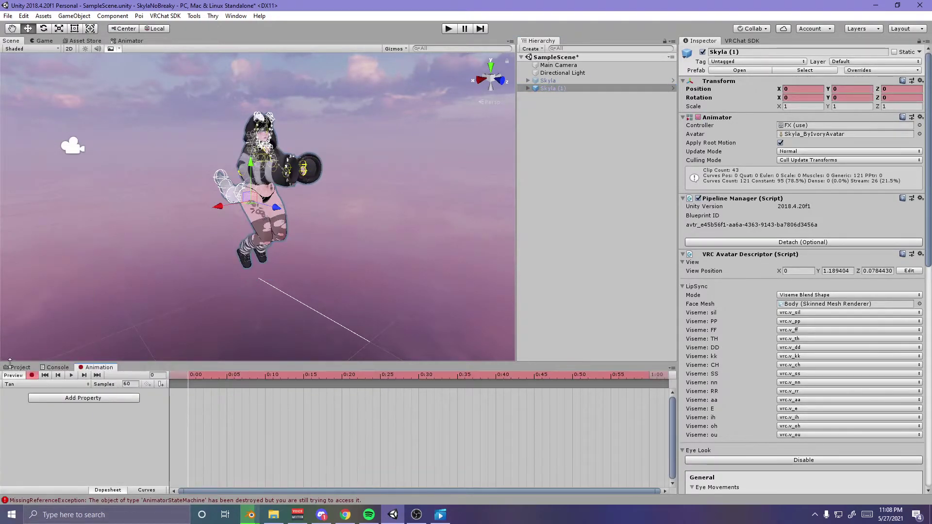
{"action": "left_click", "coordinate": [23, 367]}
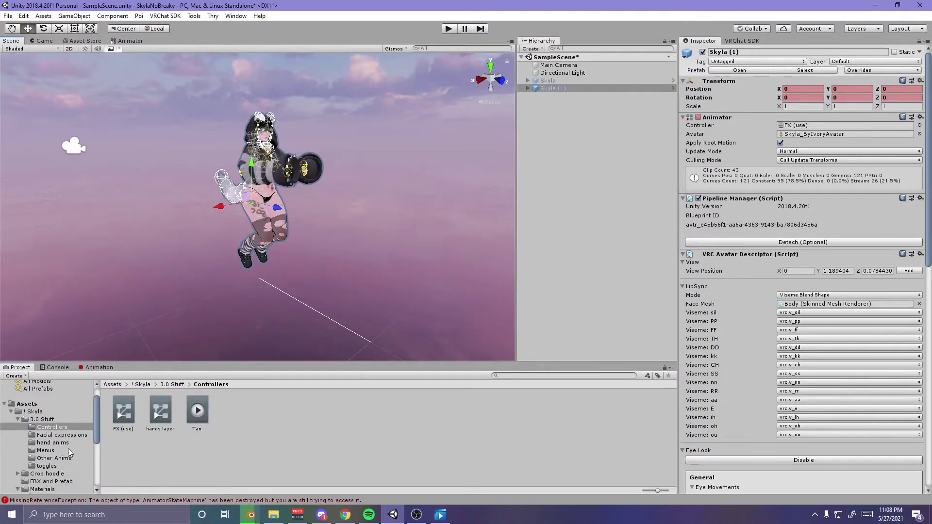
{"action": "scroll", "coordinate": [71, 459], "scroll_direction": "down", "scroll_amount": 3}
{"action": "scroll", "coordinate": [58, 465], "scroll_direction": "down", "scroll_amount": 3}
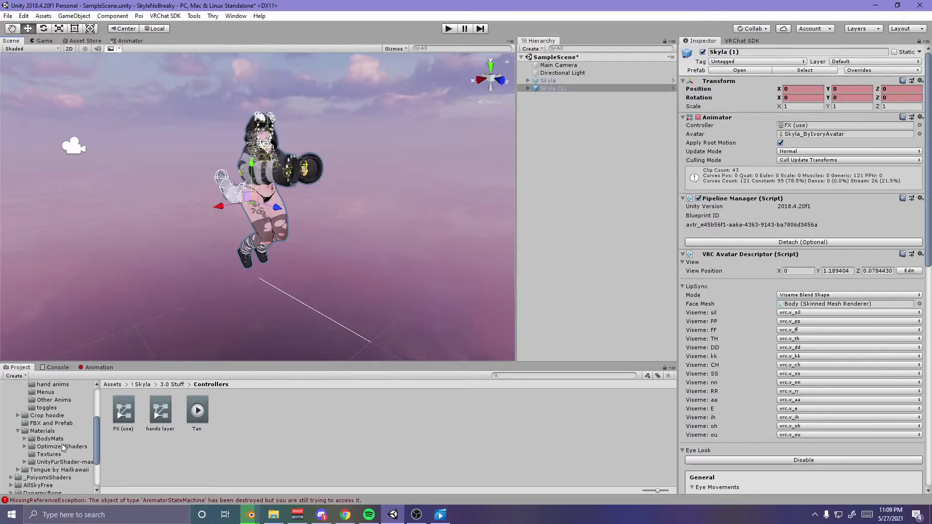
{"action": "left_click", "coordinate": [62, 440]}
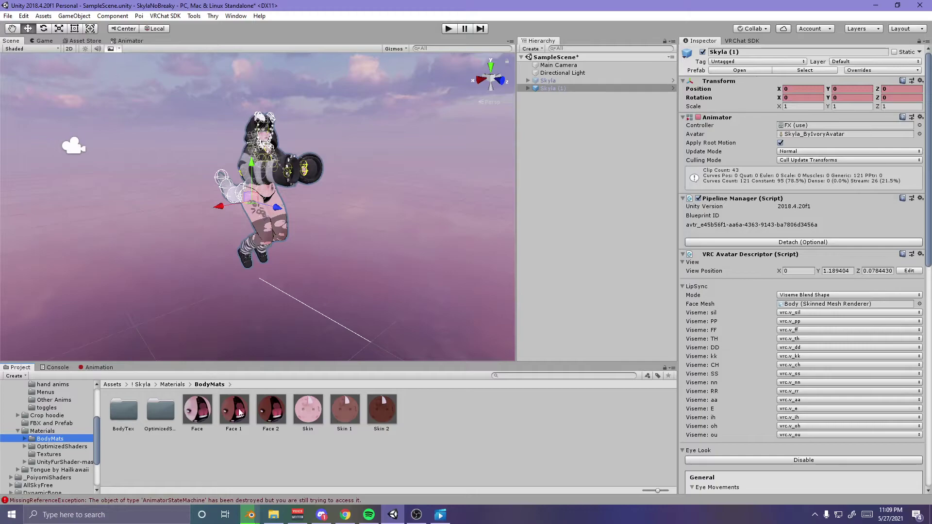
Record the Skin 1 and Face 1 materials onto the avatar's body and face in the Tan clip
{"action": "scroll", "coordinate": [342, 227], "scroll_direction": "up", "scroll_amount": 6}
{"action": "middle_click_drag", "start_coordinate": [324, 221], "coordinate": [314, 235]}
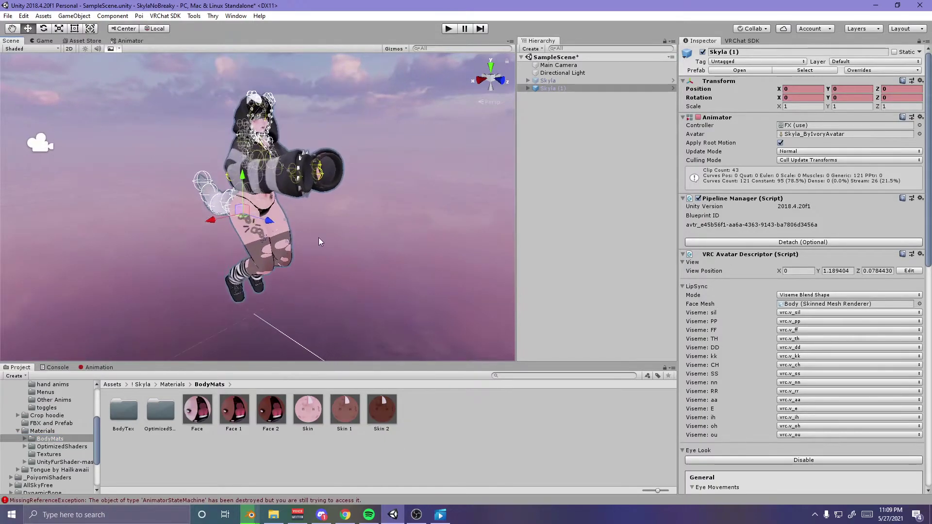
{"action": "scroll", "coordinate": [313, 234], "scroll_direction": "up", "scroll_amount": 2}
{"action": "left_click_drag", "start_coordinate": [278, 209], "coordinate": [322, 239], "text": "alt"}
{"action": "middle_click_drag", "start_coordinate": [421, 341], "coordinate": [379, 303]}
{"action": "left_click_drag", "start_coordinate": [345, 407], "coordinate": [268, 195]}
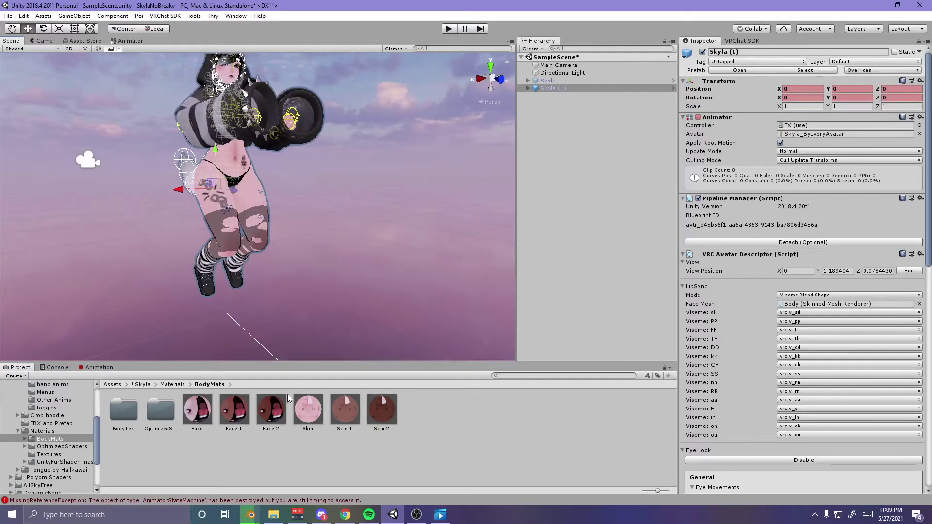
{"action": "left_click_drag", "start_coordinate": [344, 410], "coordinate": [244, 214]}
{"action": "left_click_drag", "start_coordinate": [343, 212], "coordinate": [324, 197], "text": "alt"}
{"action": "right_click_drag", "start_coordinate": [324, 196], "coordinate": [316, 192], "text": "alt"}
{"action": "scroll", "coordinate": [315, 192], "scroll_direction": "down", "scroll_amount": 5}
Copy the Tan clip's first keyframes to frame 1 and turn the animation preview off
{"action": "left_click", "coordinate": [96, 367]}
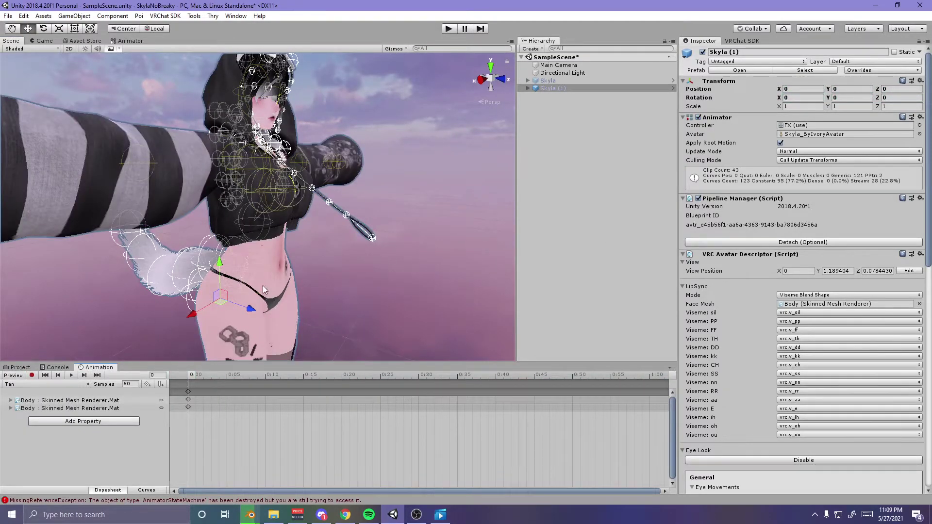
{"action": "left_click", "coordinate": [190, 391]}
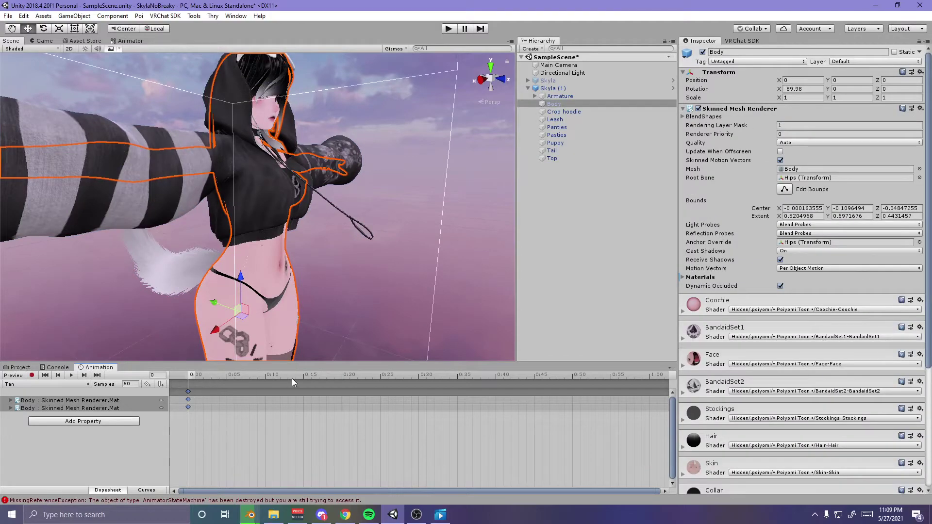
{"action": "left_click", "coordinate": [195, 378]}
{"action": "key", "text": "ctrl+v"}
{"action": "left_click", "coordinate": [13, 376]}
Preview and play the Tan clip to examine the skin and face materials on the avatar
{"action": "middle_click_drag", "start_coordinate": [352, 335], "coordinate": [358, 283]}
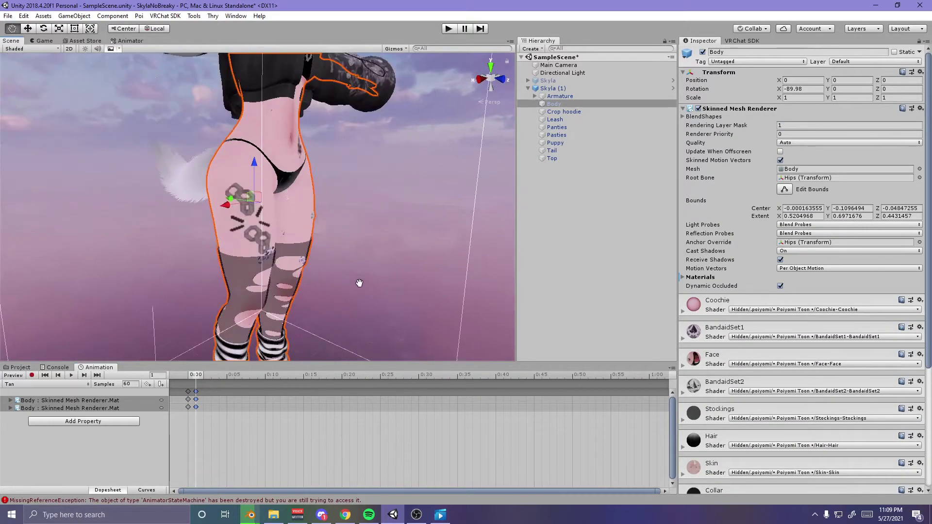
{"action": "scroll", "coordinate": [358, 283], "scroll_direction": "down", "scroll_amount": 10}
{"action": "middle_click_drag", "start_coordinate": [259, 347], "coordinate": [288, 275]}
{"action": "scroll", "coordinate": [262, 252], "scroll_direction": "up", "scroll_amount": 5}
{"action": "scroll", "coordinate": [247, 247], "scroll_direction": "down", "scroll_amount": 5}
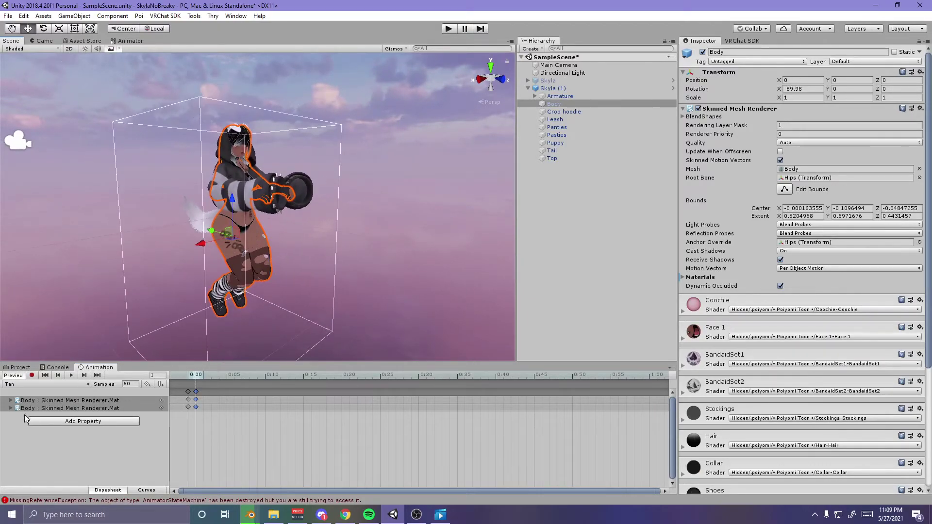
{"action": "left_click", "coordinate": [15, 376]}
{"action": "left_click", "coordinate": [73, 377]}
{"action": "mouse_move", "coordinate": [291, 270]}
{"action": "right_mouse_down"}
{"action": "mouse_move", "coordinate": [266, 262]}
{"action": "mouse_move", "coordinate": [287, 260]}
{"action": "mouse_move", "coordinate": [286, 275]}
{"action": "right_mouse_up"}
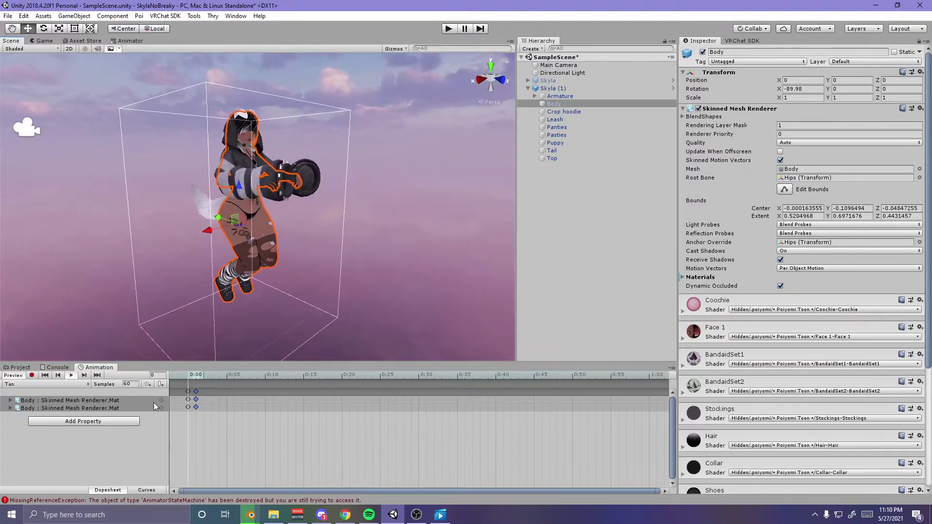
Create a new animation clip named Dark in the Controllers folder
{"action": "left_click", "coordinate": [19, 384]}
{"action": "left_click", "coordinate": [22, 379]}
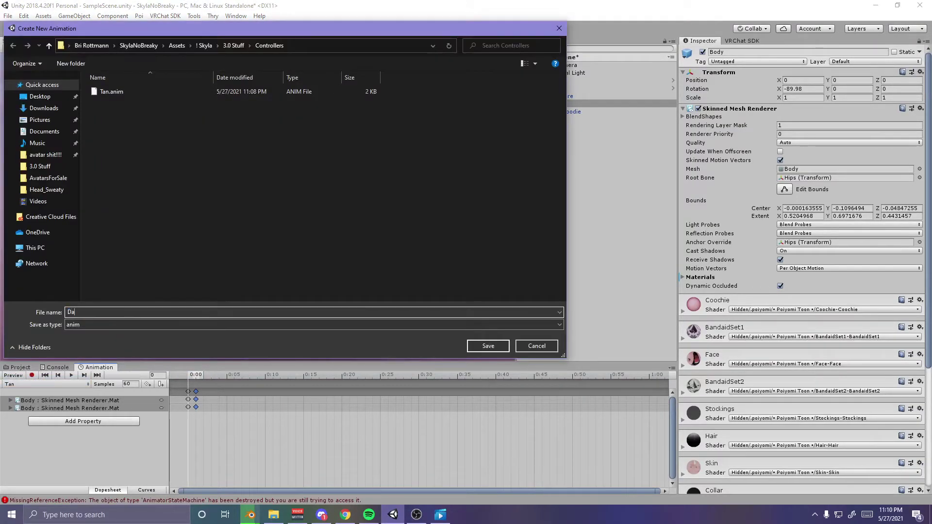
{"action": "type", "text": "Dark"}
{"action": "key", "text": "Return"}
{"action": "right_click_drag", "start_coordinate": [275, 247], "coordinate": [298, 246]}
{"action": "key", "text": "e"}
{"action": "key", "text": "w"}
{"action": "key", "text": "s"}
{"action": "scroll", "coordinate": [298, 246], "scroll_direction": "down", "scroll_amount": 1}
{"action": "middle_click_drag", "start_coordinate": [298, 246], "coordinate": [311, 242]}
{"action": "right_click_drag", "start_coordinate": [310, 242], "coordinate": [325, 238]}
{"action": "scroll", "coordinate": [325, 237], "scroll_direction": "up", "scroll_amount": 2}
{"action": "middle_click_drag", "start_coordinate": [325, 237], "coordinate": [323, 241]}
{"action": "scroll", "coordinate": [323, 241], "scroll_direction": "up", "scroll_amount": 5}
{"action": "scroll", "coordinate": [323, 241], "scroll_direction": "down", "scroll_amount": 5}
{"action": "left_click_drag", "start_coordinate": [323, 241], "coordinate": [280, 240], "text": "alt"}
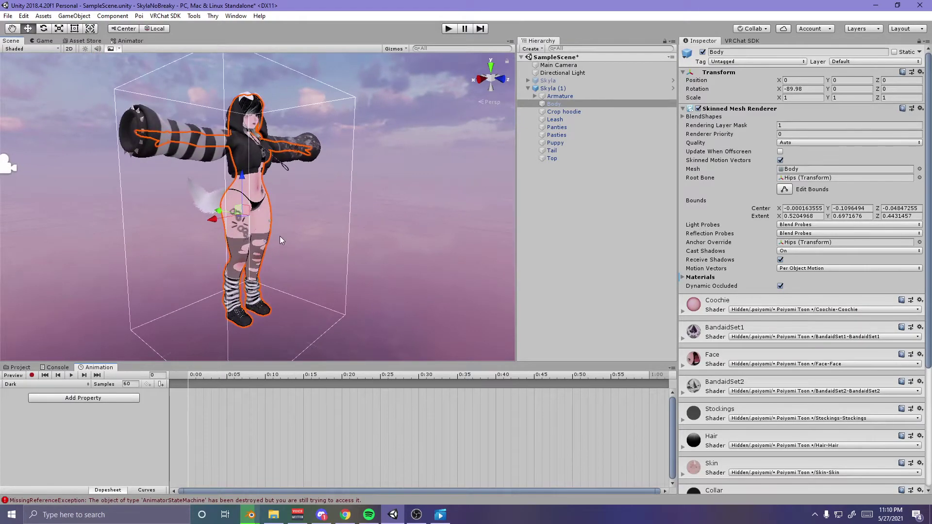
Record the Skin 2 and Face 2 materials onto the avatar's body and face in the Dark clip
{"action": "left_click", "coordinate": [32, 377]}
{"action": "left_click", "coordinate": [17, 368]}
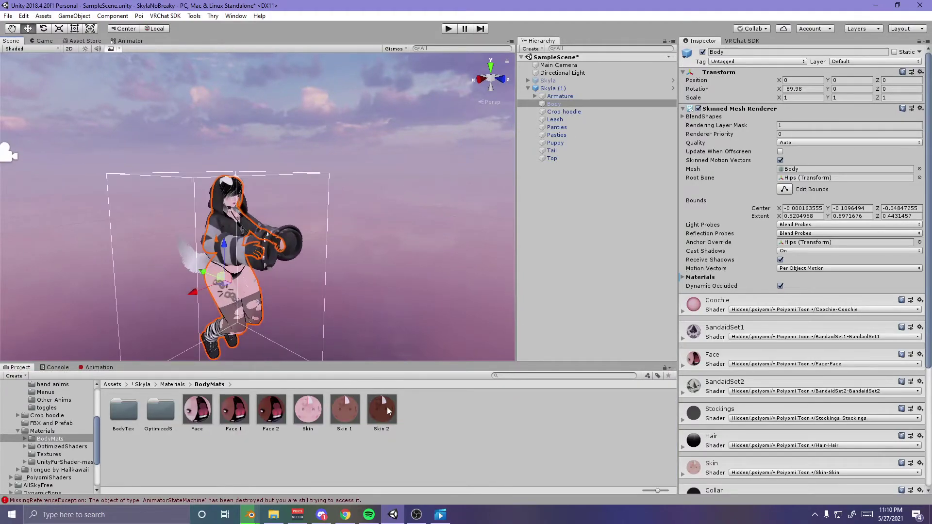
{"action": "left_click_drag", "start_coordinate": [388, 408], "coordinate": [236, 295]}
{"action": "left_click_drag", "start_coordinate": [271, 408], "coordinate": [235, 205]}
Copy the Dark clip's first keyframes to frame 1 and stop previewing the clip
{"action": "left_click", "coordinate": [93, 368]}
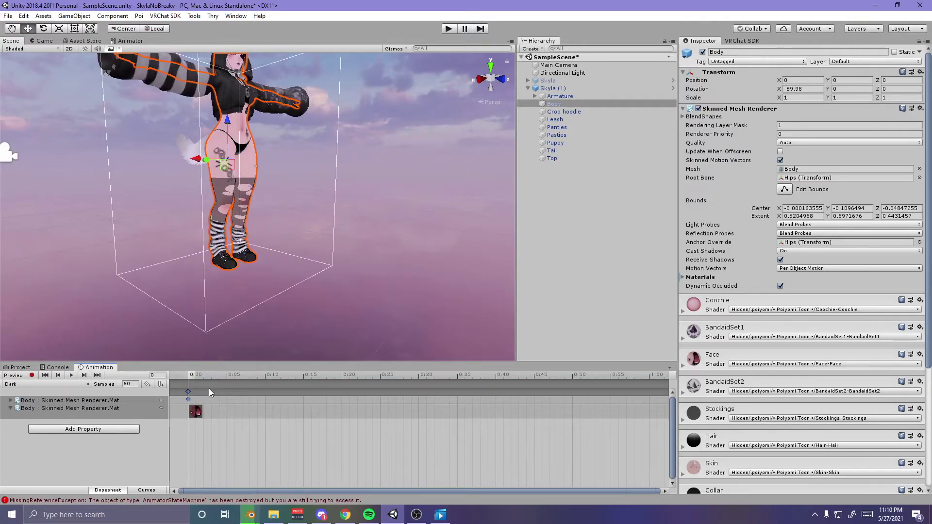
{"action": "left_click", "coordinate": [193, 377]}
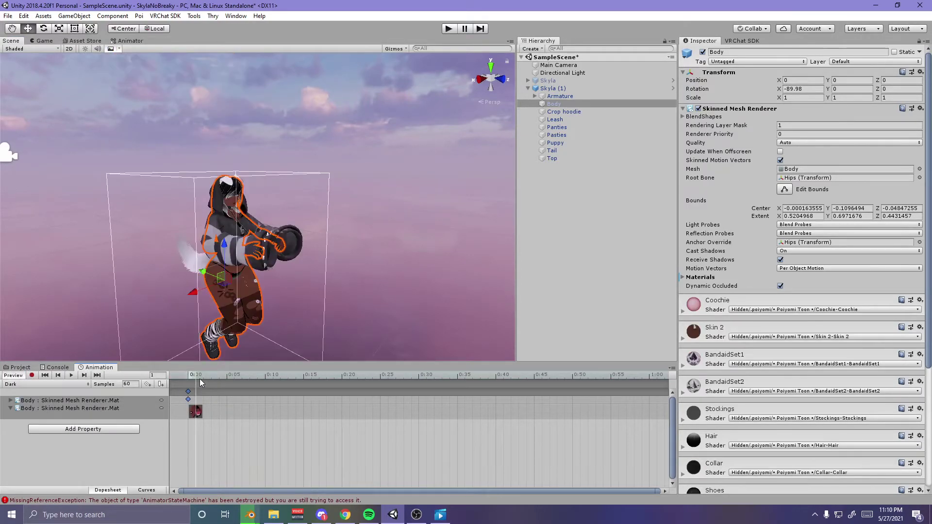
{"action": "left_click", "coordinate": [31, 376]}
Apply the Face 1 and Skin 1 materials directly to the duplicated avatar in the scene, outside any recording
{"action": "left_click", "coordinate": [19, 368]}
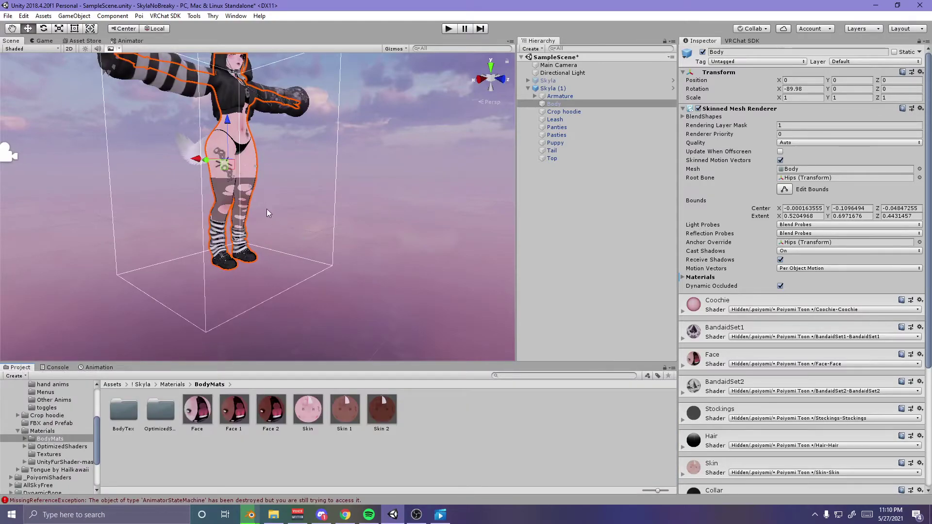
{"action": "mouse_move", "coordinate": [275, 209]}
{"action": "middle_mouse_down"}
{"action": "mouse_move", "coordinate": [290, 236]}
{"action": "mouse_move", "coordinate": [286, 224]}
{"action": "middle_mouse_up"}
{"action": "left_click_drag", "start_coordinate": [243, 188], "coordinate": [250, 144]}
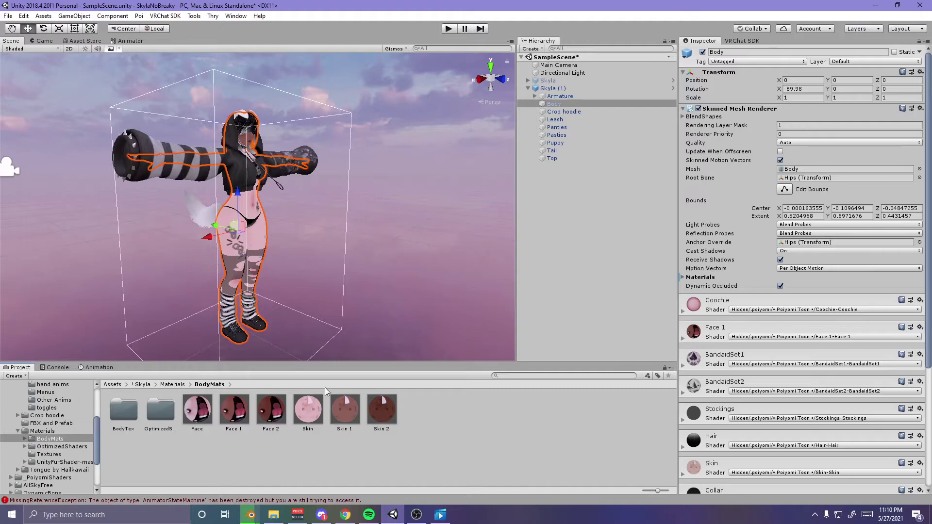
{"action": "left_click_drag", "start_coordinate": [269, 224], "coordinate": [250, 228]}
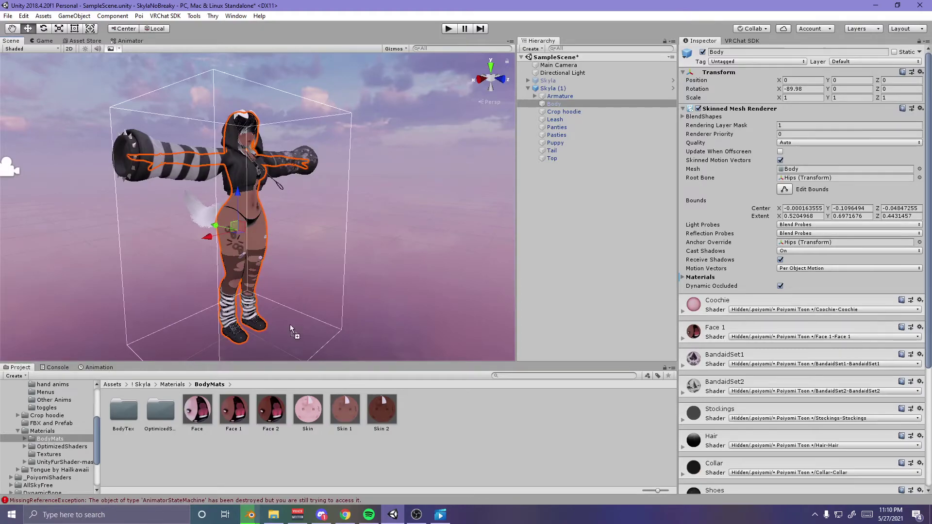
Create a new animation clip named Pale in the Controllers folder
{"action": "left_click", "coordinate": [98, 369]}
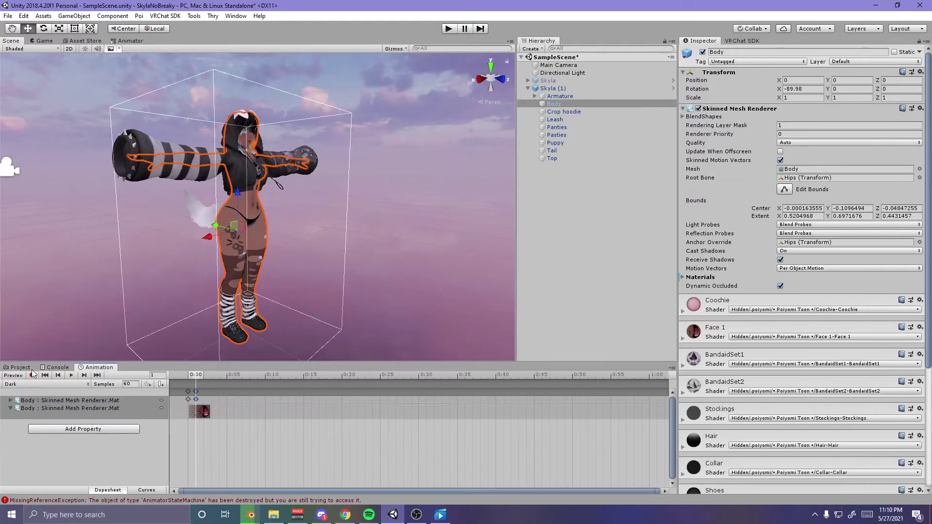
{"action": "left_click", "coordinate": [20, 387]}
{"action": "left_click", "coordinate": [29, 434]}
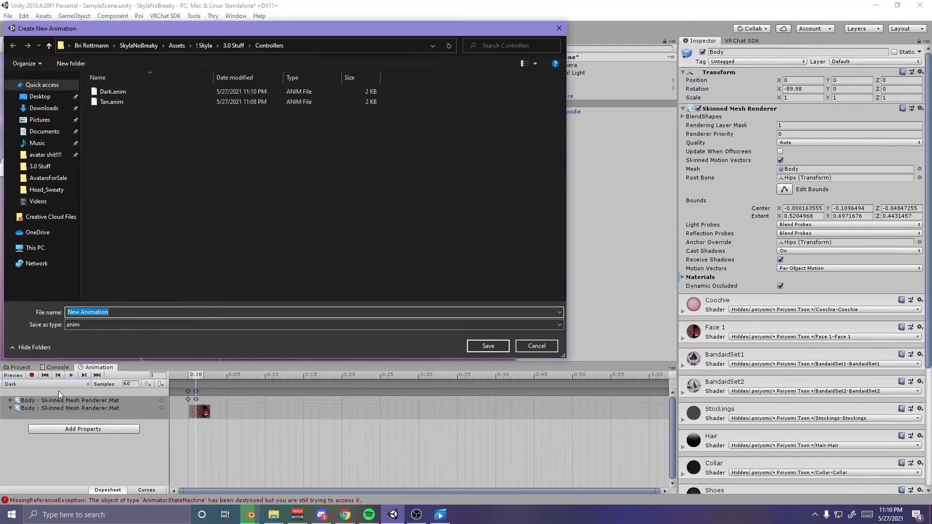
{"action": "type", "text": "Pale"}
{"action": "key", "text": "Return"}
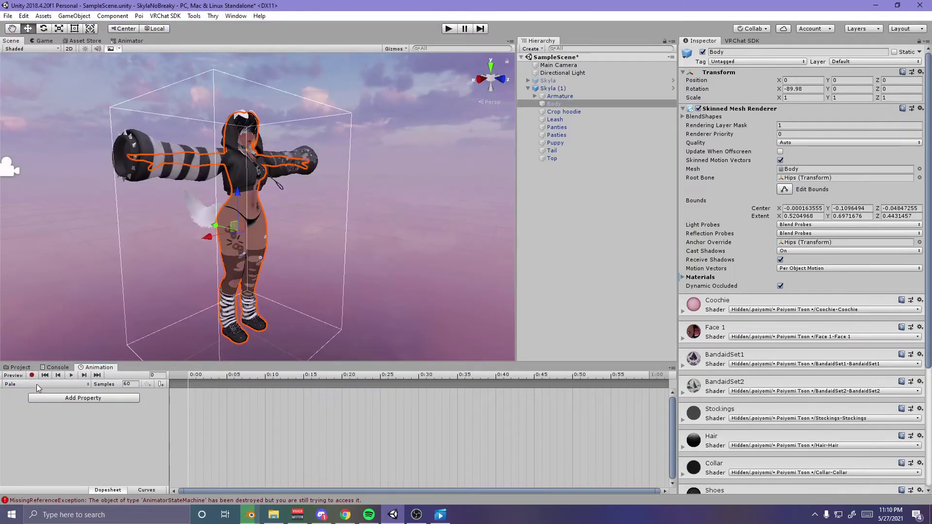
Record the original Face and Skin materials onto the avatar in the Pale clip
{"action": "left_click", "coordinate": [18, 369]}
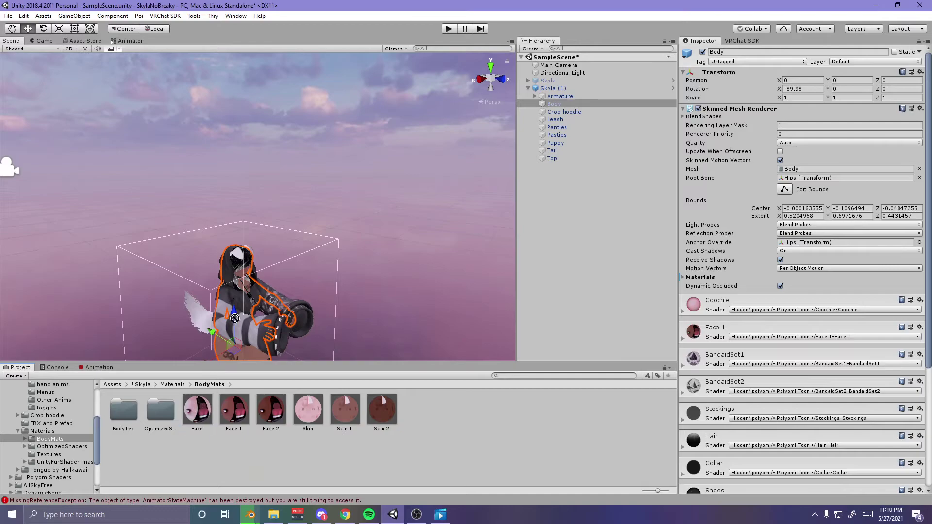
{"action": "left_click_drag", "start_coordinate": [235, 312], "coordinate": [241, 278]}
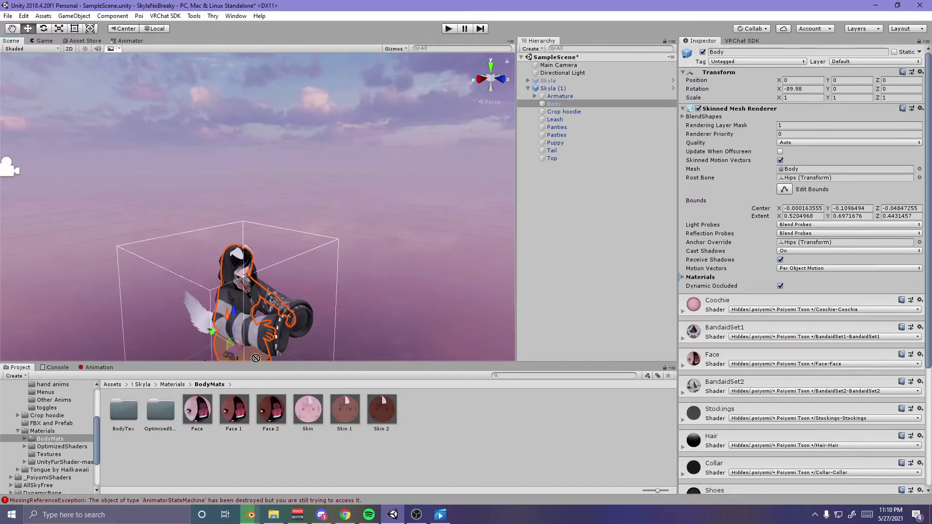
{"action": "left_click_drag", "start_coordinate": [256, 357], "coordinate": [256, 359]}
Copy the Pale clip's first keyframes to frame 1 and turn the animation preview off
{"action": "left_click", "coordinate": [99, 367]}
{"action": "left_click", "coordinate": [205, 378]}
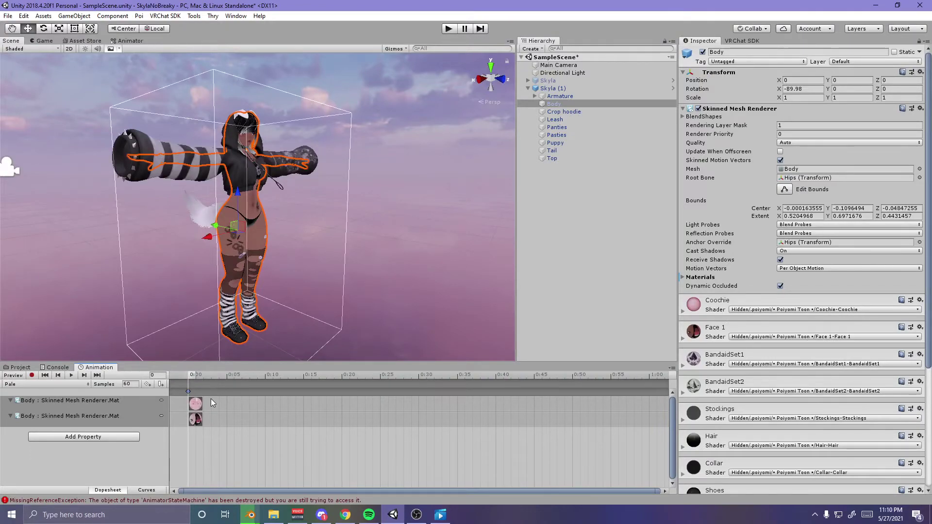
{"action": "left_click", "coordinate": [199, 376]}
{"action": "key", "text": "ctrl+v"}
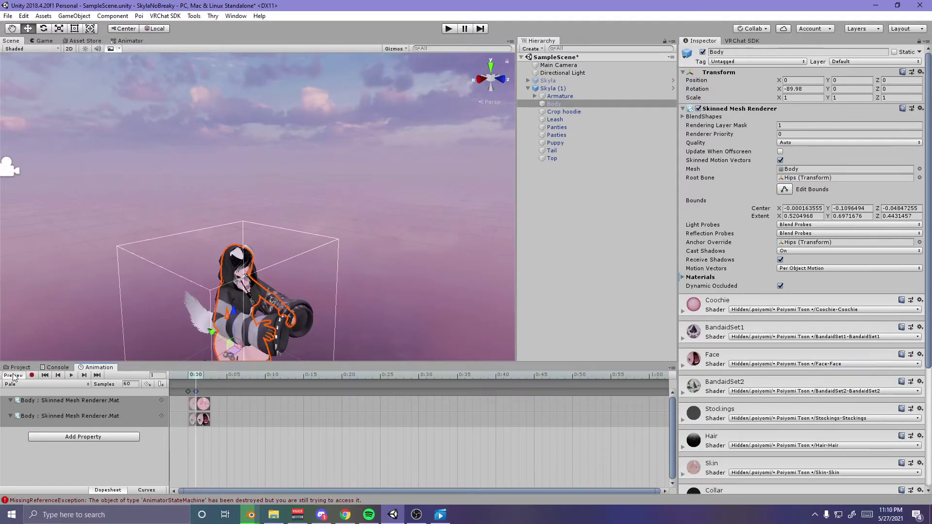
{"action": "left_click", "coordinate": [14, 375]}
{"action": "left_click", "coordinate": [21, 385]}
{"action": "left_click", "coordinate": [141, 347]}
Reapply the original Face and Skin materials to the duplicated avatar in the scene and deselect it
{"action": "left_click", "coordinate": [20, 368]}
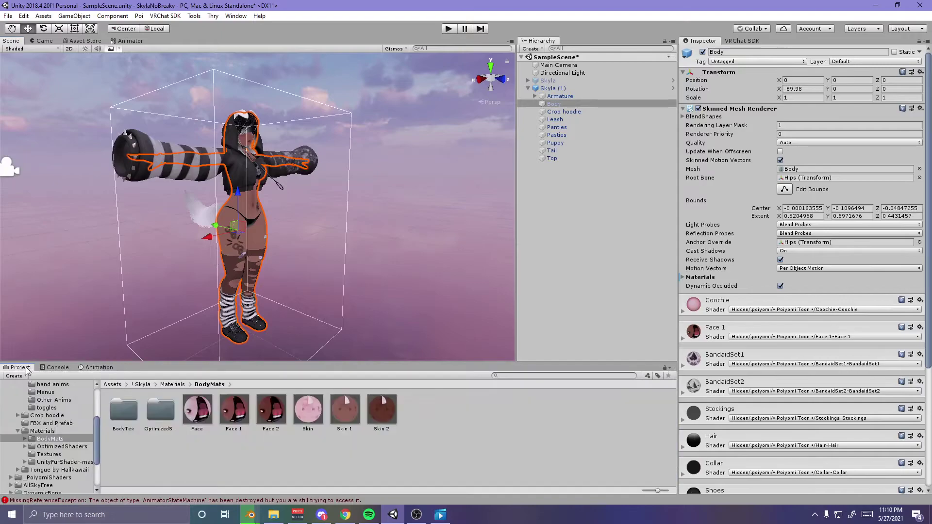
{"action": "left_click_drag", "start_coordinate": [224, 289], "coordinate": [278, 167]}
{"action": "left_click_drag", "start_coordinate": [311, 414], "coordinate": [253, 215]}
{"action": "left_click", "coordinate": [450, 259]}
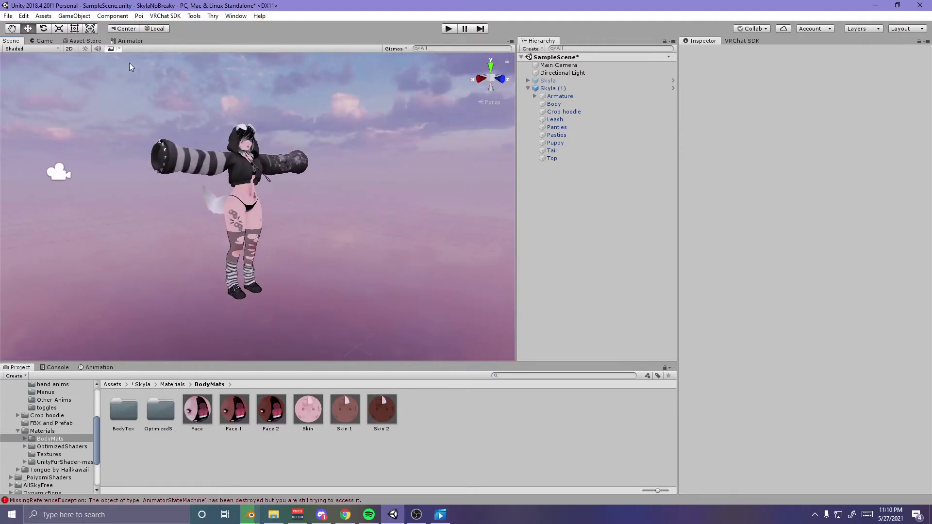
Open the blend tree in the SKinTone layer and set its parameter to Skin
{"action": "left_click", "coordinate": [130, 41]}
{"action": "double_click", "coordinate": [343, 211]}
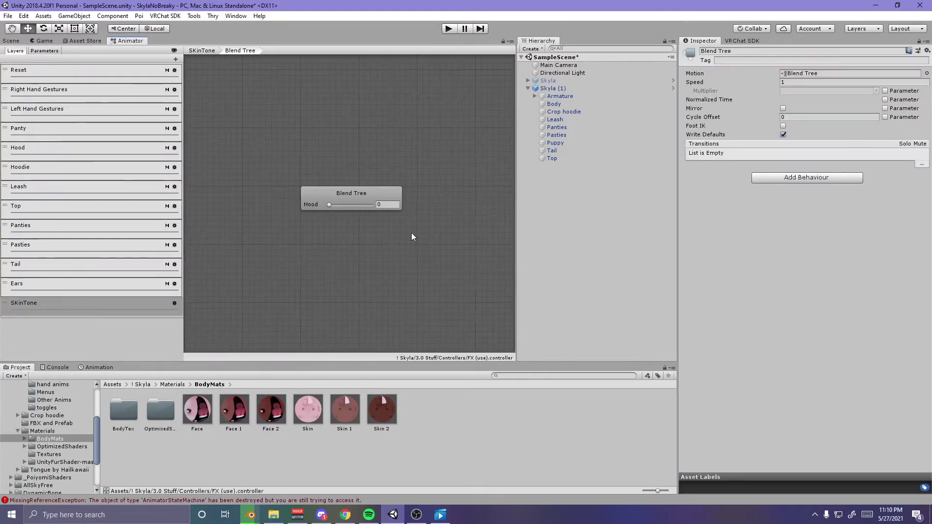
{"action": "left_click", "coordinate": [325, 219]}
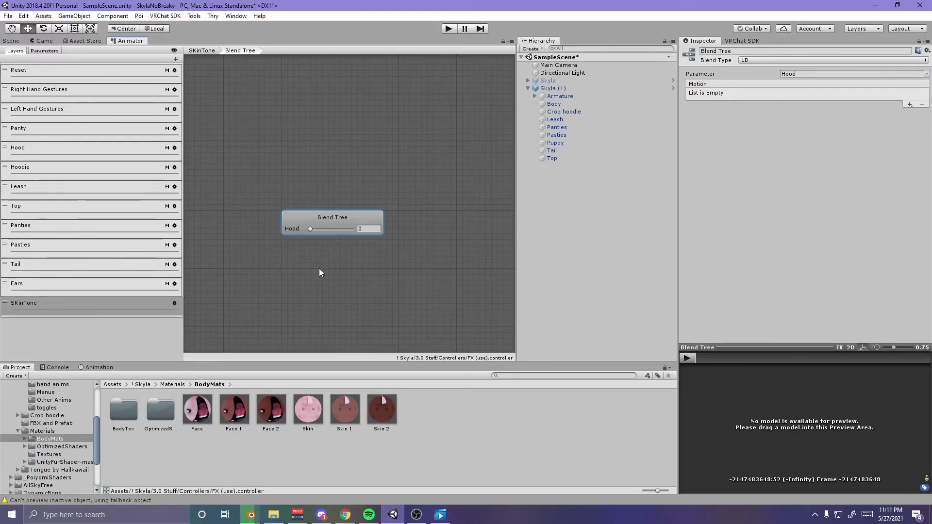
{"action": "left_click", "coordinate": [924, 74]}
{"action": "left_click", "coordinate": [905, 106]}
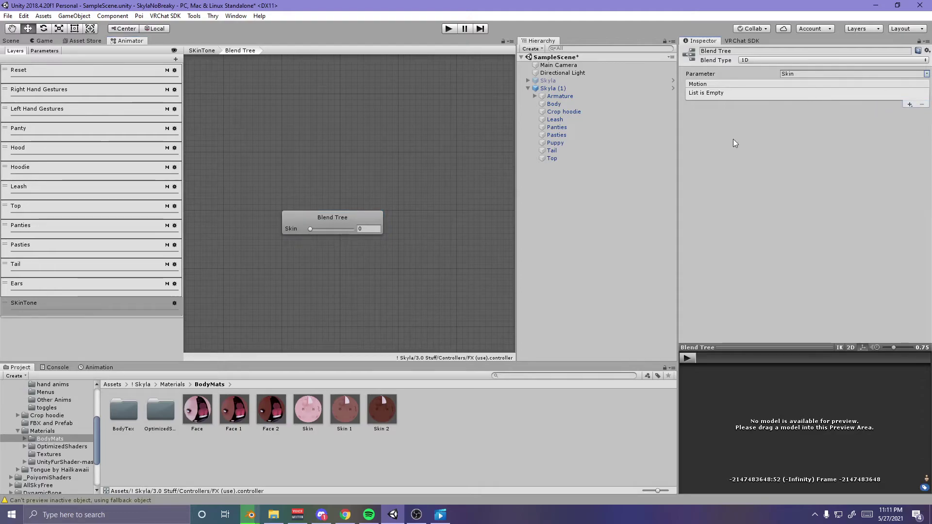
Add three empty motion fields to the SKinTone blend tree
{"action": "left_click", "coordinate": [910, 105]}
{"action": "left_click", "coordinate": [913, 112]}
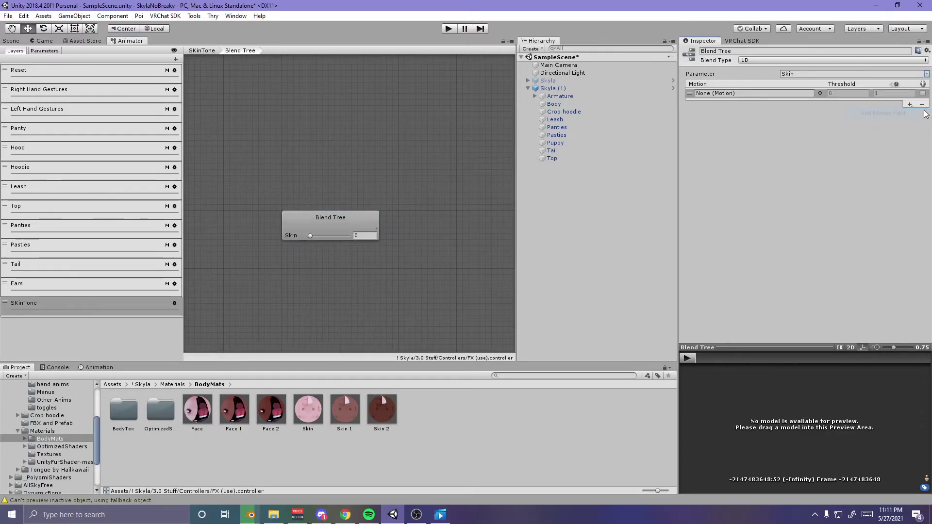
{"action": "left_click", "coordinate": [910, 105]}
{"action": "left_click", "coordinate": [912, 115]}
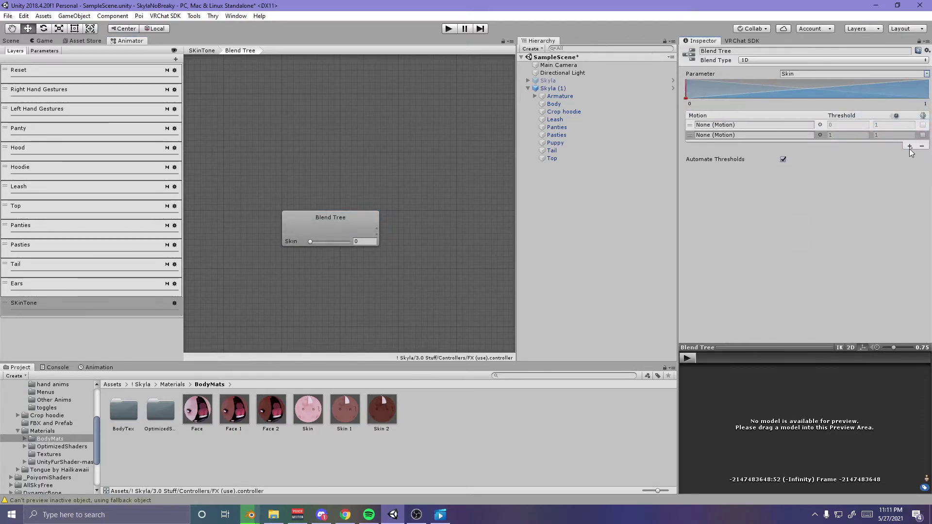
{"action": "left_click", "coordinate": [910, 146]}
{"action": "left_click", "coordinate": [913, 157]}
{"action": "left_click", "coordinate": [370, 476]}
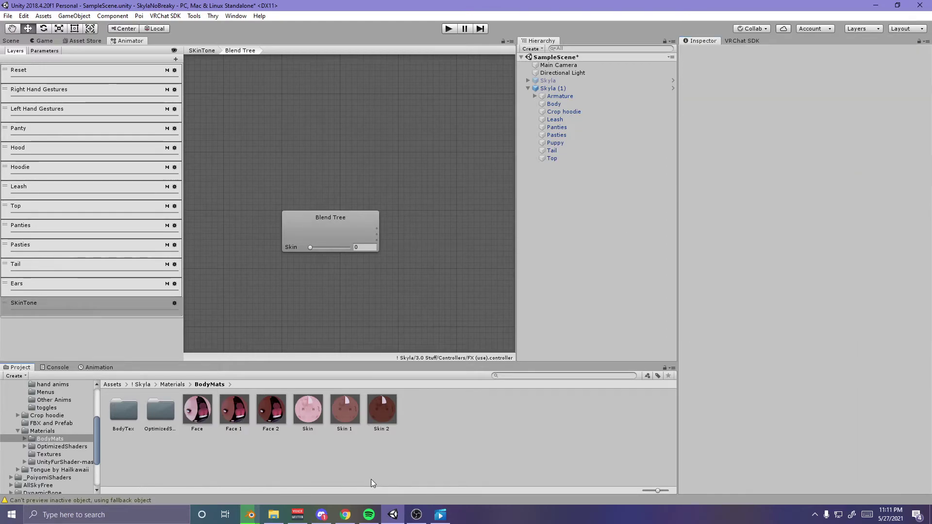
Assign the Pale, Tan and Dark clips from the toggles folder, in that order, to the blend tree's three empty motion fields
{"action": "left_click", "coordinate": [54, 446]}
{"action": "left_click", "coordinate": [51, 439]}
{"action": "left_click", "coordinate": [54, 423]}
{"action": "left_click", "coordinate": [66, 408]}
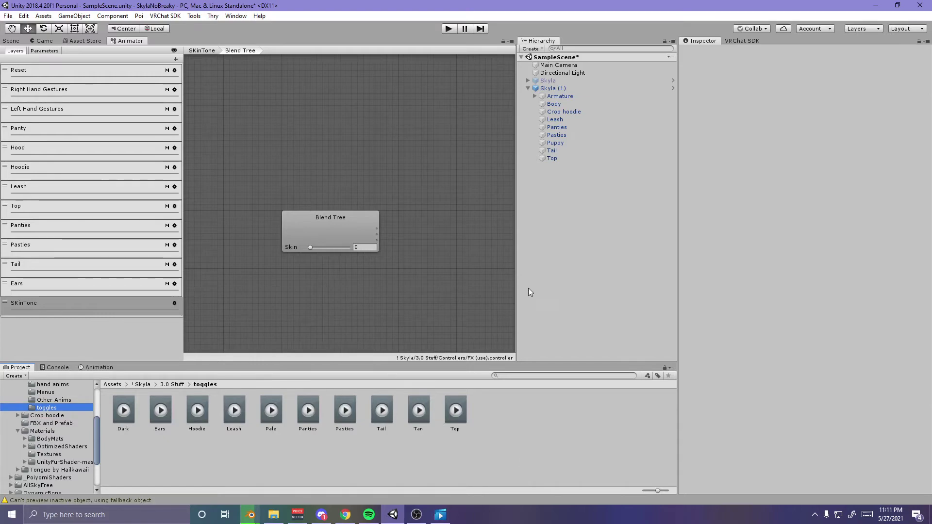
{"action": "left_click", "coordinate": [450, 307]}
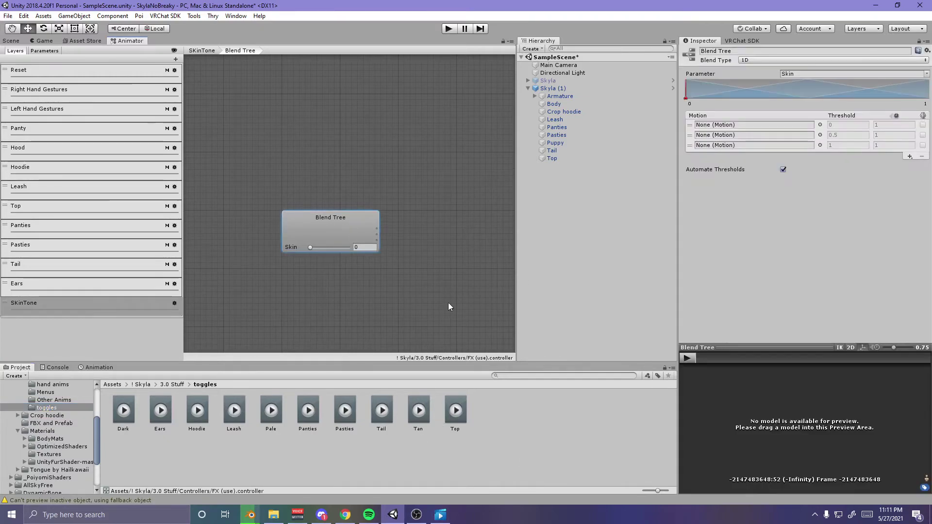
{"action": "left_click_drag", "start_coordinate": [275, 410], "coordinate": [708, 128]}
{"action": "left_click_drag", "start_coordinate": [712, 172], "coordinate": [714, 136]}
{"action": "left_click", "coordinate": [125, 417]}
{"action": "left_click_drag", "start_coordinate": [128, 419], "coordinate": [709, 145]}
{"action": "scroll", "coordinate": [344, 239], "scroll_direction": "down", "scroll_amount": 4}
{"action": "scroll", "coordinate": [369, 247], "scroll_direction": "up", "scroll_amount": 3}
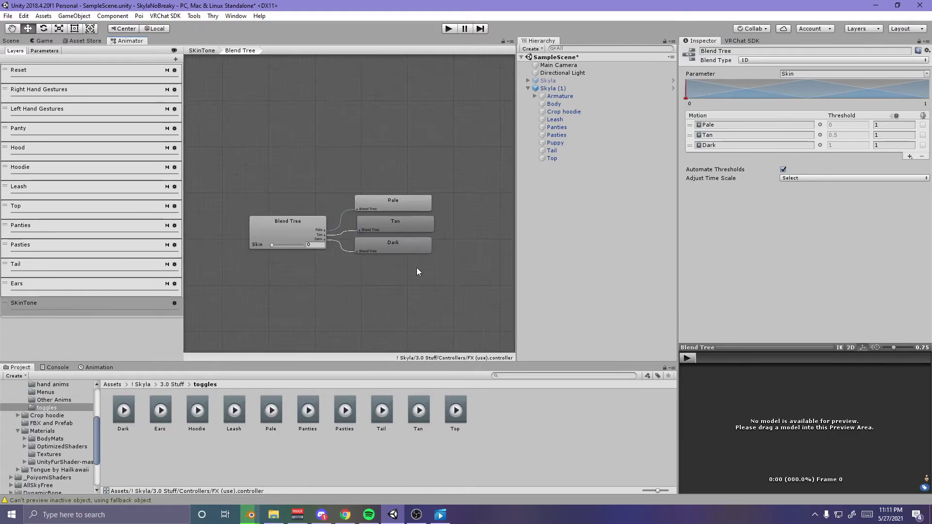
Start Play mode and dock the Animator below the Scene view so the avatar and blend tree show together
{"action": "left_click", "coordinate": [11, 41]}
{"action": "left_click", "coordinate": [449, 28]}
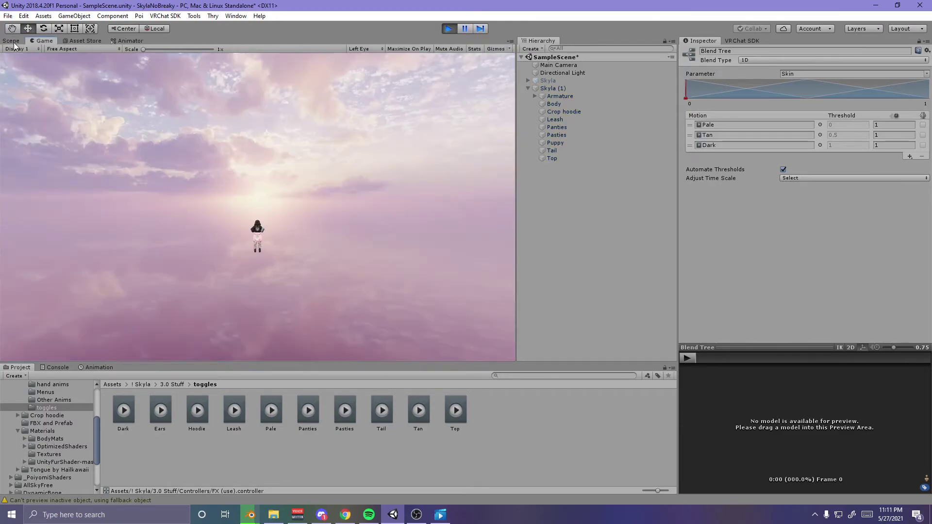
{"action": "left_click", "coordinate": [11, 41]}
{"action": "left_click_drag", "start_coordinate": [127, 40], "coordinate": [136, 368]}
{"action": "mouse_move", "coordinate": [331, 298]}
{"action": "middle_mouse_down"}
{"action": "mouse_move", "coordinate": [322, 247]}
{"action": "mouse_move", "coordinate": [322, 289]}
{"action": "middle_mouse_up"}
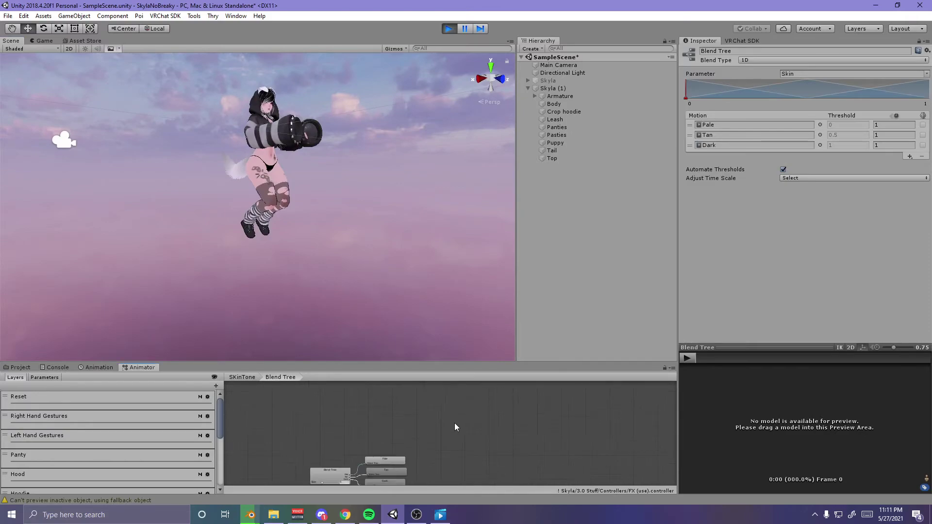
Select Skyla (1), test the blend tree's Skin slider on the avatar and exit Play mode
{"action": "left_click", "coordinate": [558, 89]}
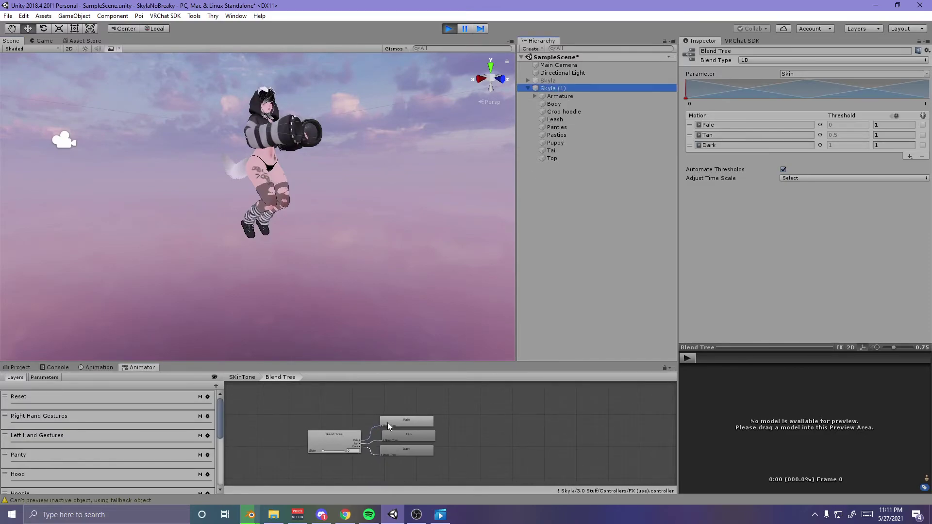
{"action": "mouse_move", "coordinate": [323, 451]}
{"action": "left_mouse_down"}
{"action": "mouse_move", "coordinate": [349, 455]}
{"action": "mouse_move", "coordinate": [308, 457]}
{"action": "left_mouse_up"}
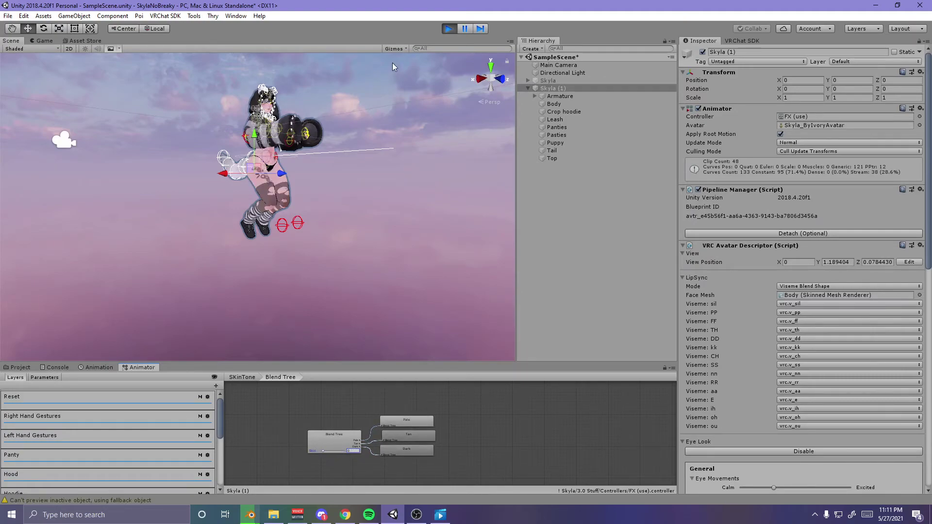
{"action": "left_click", "coordinate": [450, 28]}
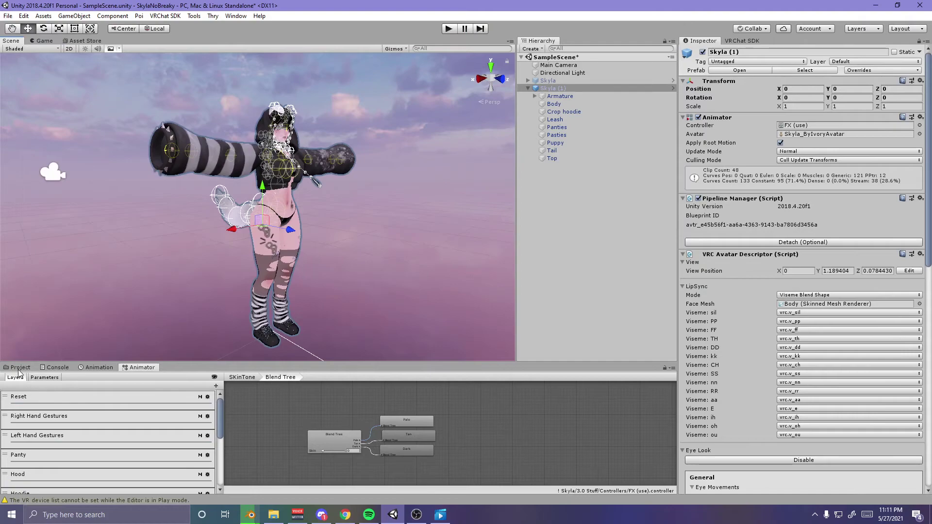
Dock the Animator back beside the Scene view and open the Menus folder inside 3.0 Stuff
{"action": "left_click", "coordinate": [20, 368]}
{"action": "left_click_drag", "start_coordinate": [139, 368], "coordinate": [113, 44]}
{"action": "left_click", "coordinate": [68, 416]}
{"action": "left_click", "coordinate": [62, 425]}
{"action": "scroll", "coordinate": [63, 430], "scroll_direction": "up", "scroll_amount": 3}
{"action": "left_click", "coordinate": [63, 428]}
{"action": "left_click", "coordinate": [42, 419]}
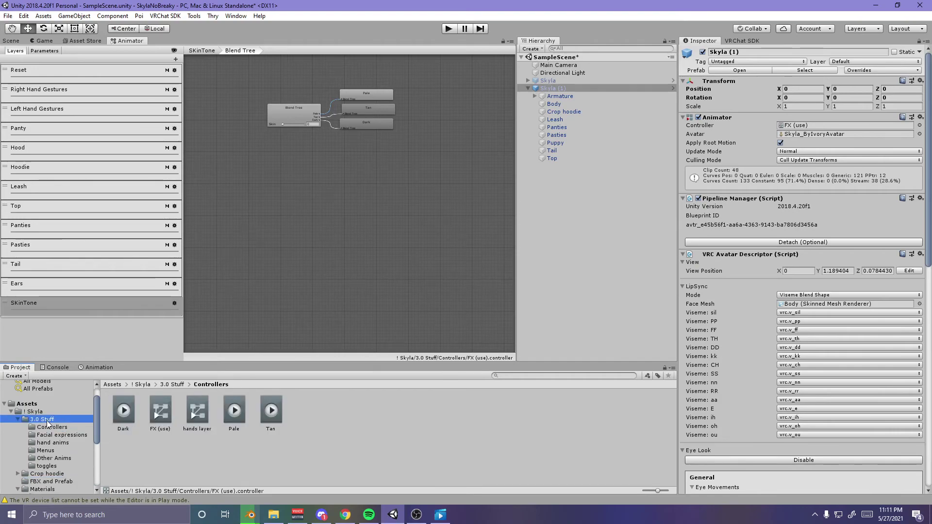
{"action": "double_click", "coordinate": [246, 417]}
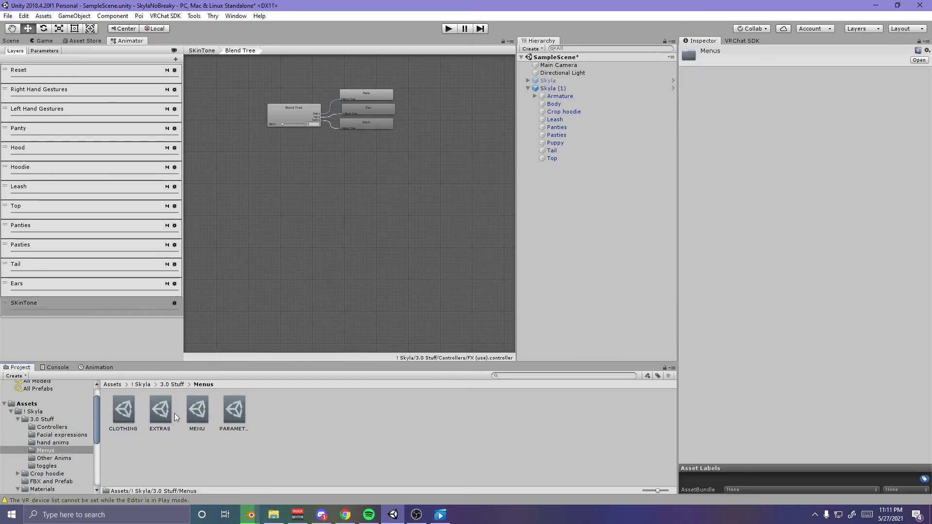
Add a new control named SkinTone to the EXTRAS menu
{"action": "left_click", "coordinate": [163, 411]}
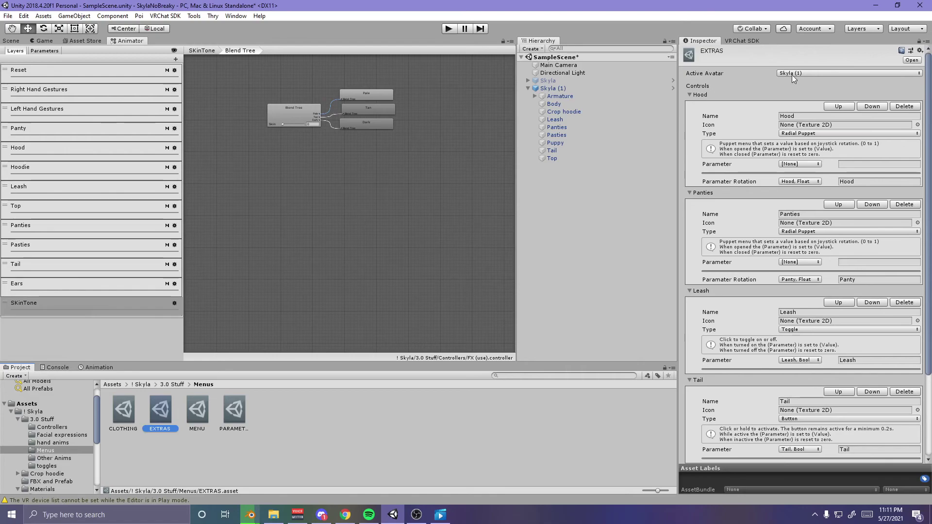
{"action": "scroll", "coordinate": [810, 439], "scroll_direction": "down", "scroll_amount": 3}
{"action": "left_click", "coordinate": [814, 452]}
{"action": "left_click", "coordinate": [849, 384]}
{"action": "type", "text": "SkinTone"}
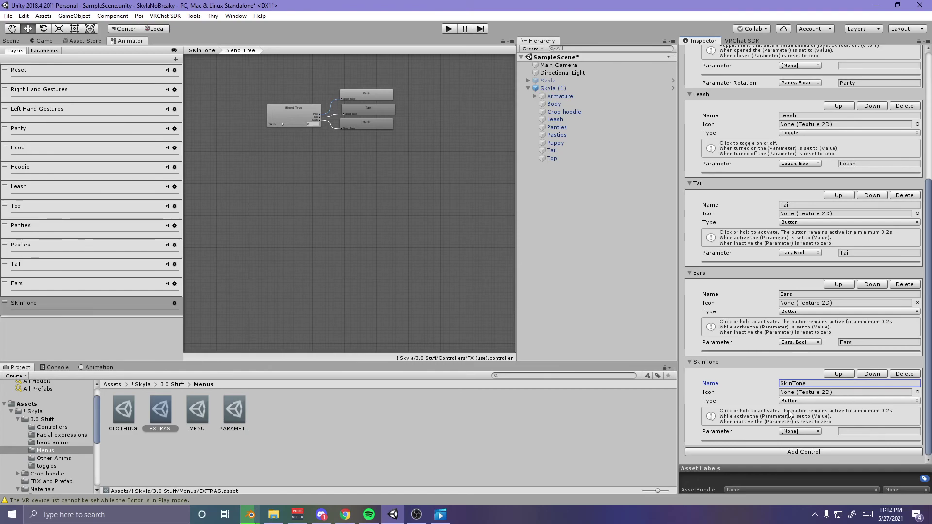
Make the SkinTone control a Radial Puppet with Skin, Float as its rotation parameter, and return to the Scene view
{"action": "left_click", "coordinate": [824, 401]}
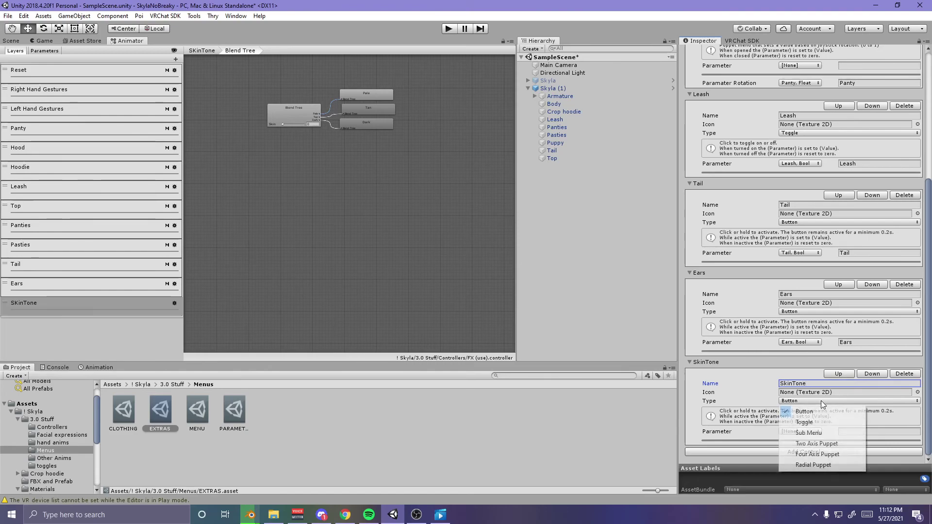
{"action": "left_click", "coordinate": [829, 465]}
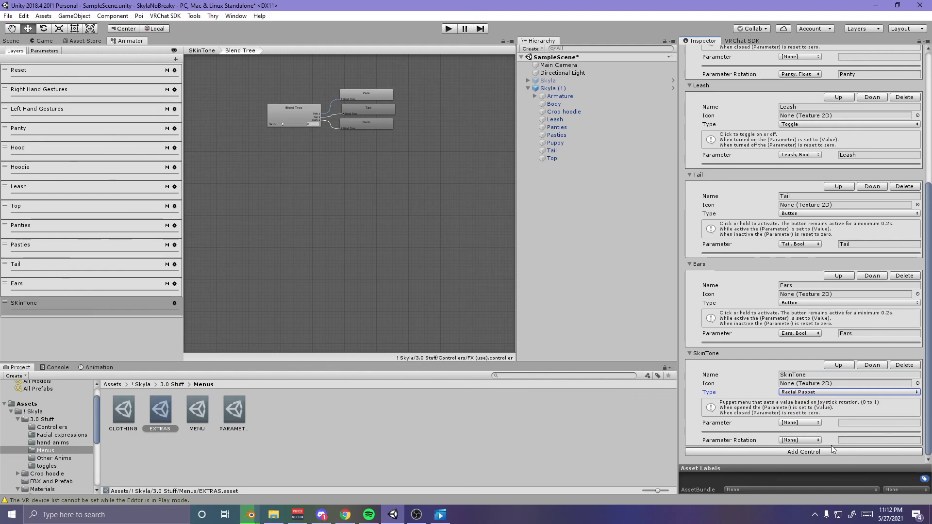
{"action": "left_click", "coordinate": [801, 440]}
{"action": "left_click", "coordinate": [815, 442]}
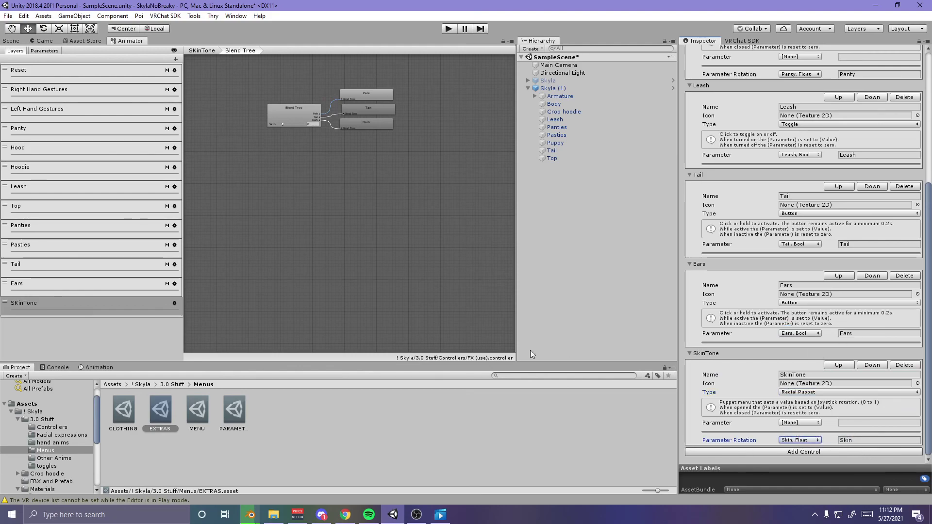
{"action": "left_click", "coordinate": [11, 40]}
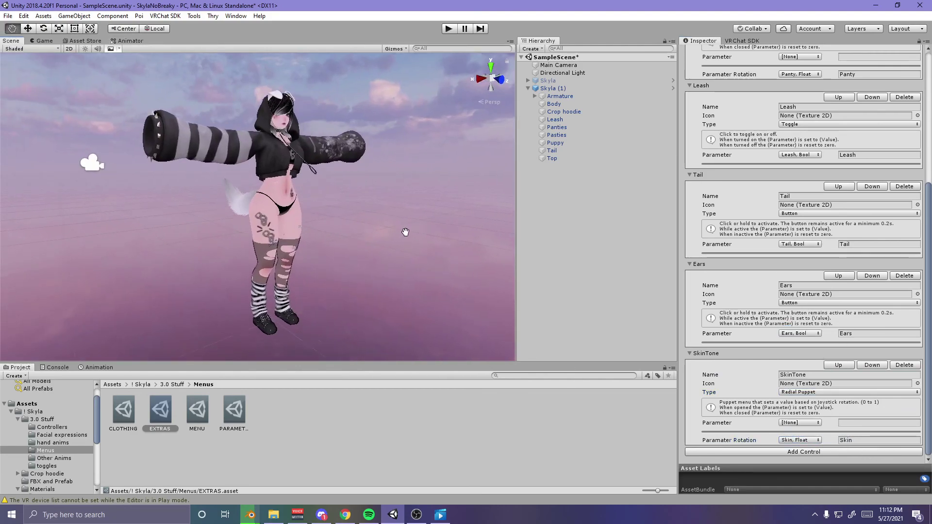